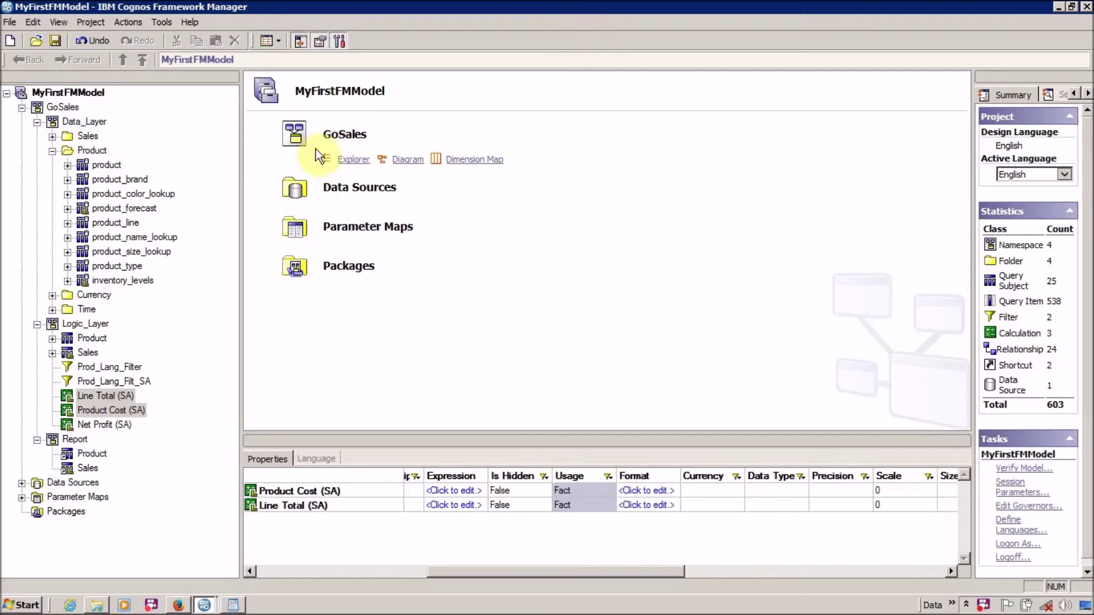
- Select the Packages folder and collapse the Data_Layer namespace
left_click(73, 517)
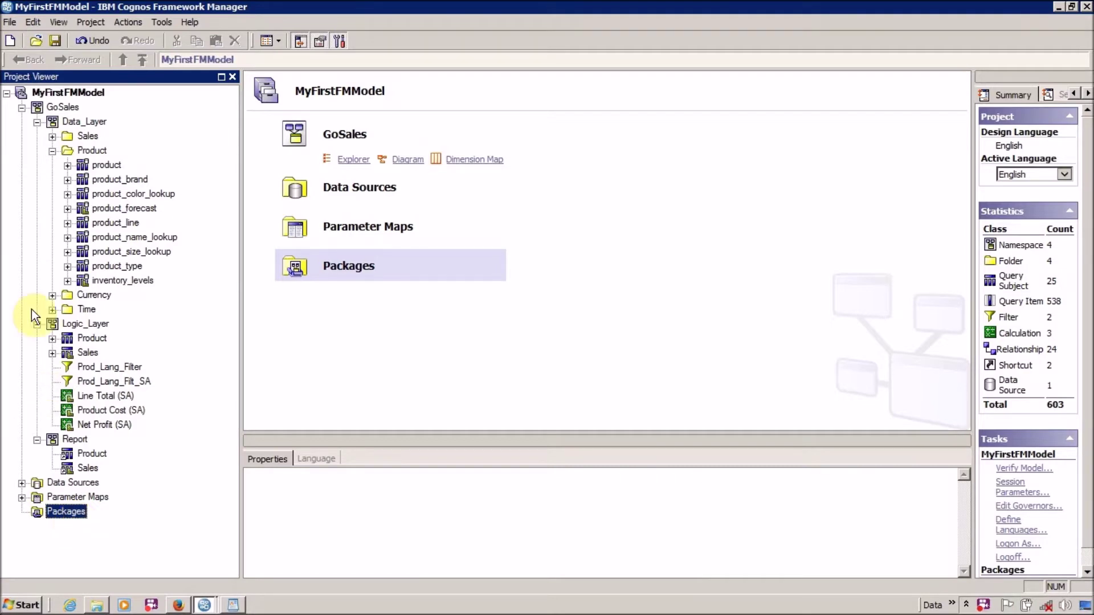
left_click(36, 122)
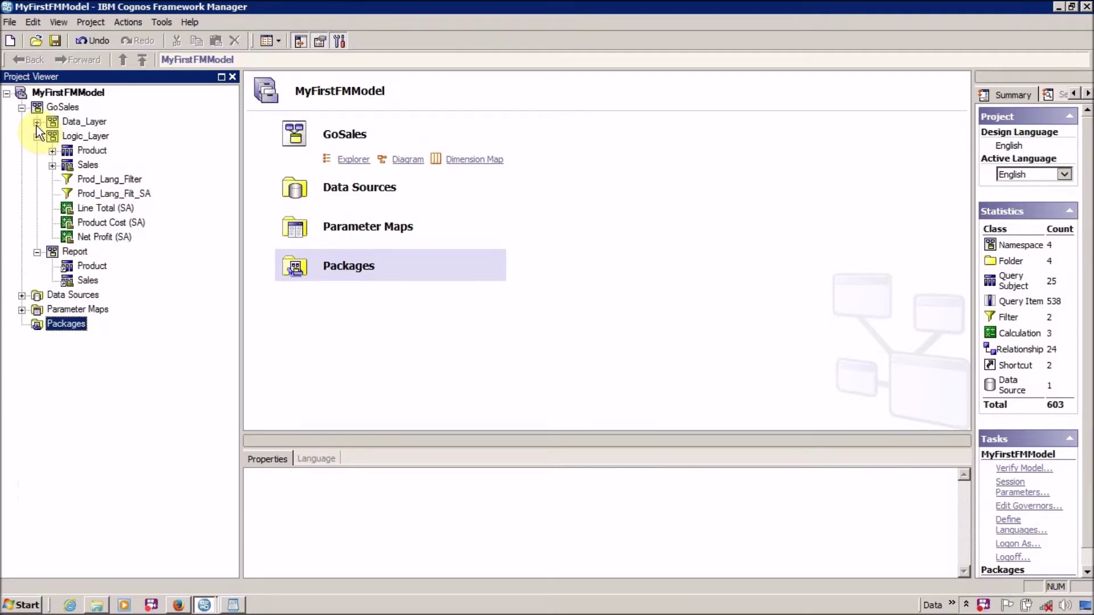
- Delete the Prod_Lang_Filter filter from Logic_Layer
left_click(110, 180)
left_click(106, 194, "ctrl")
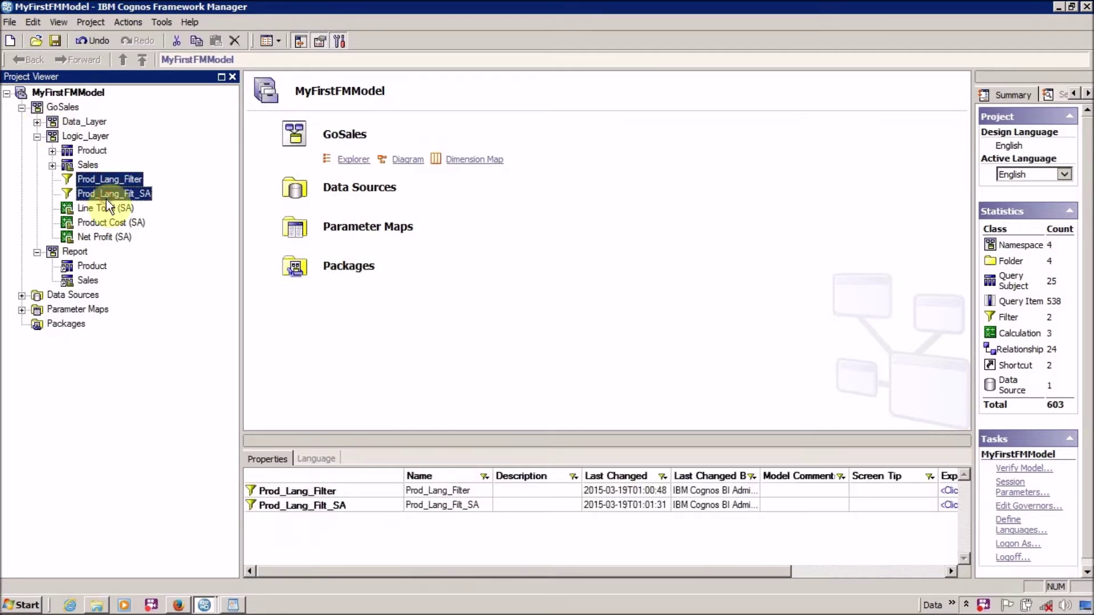
left_click(102, 176)
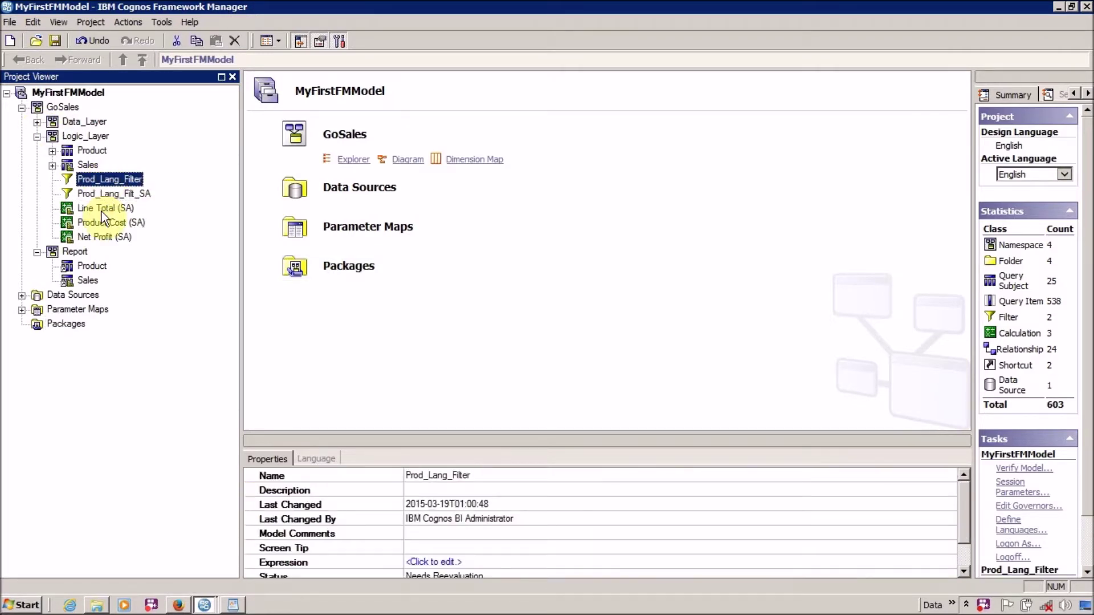
key("Delete")
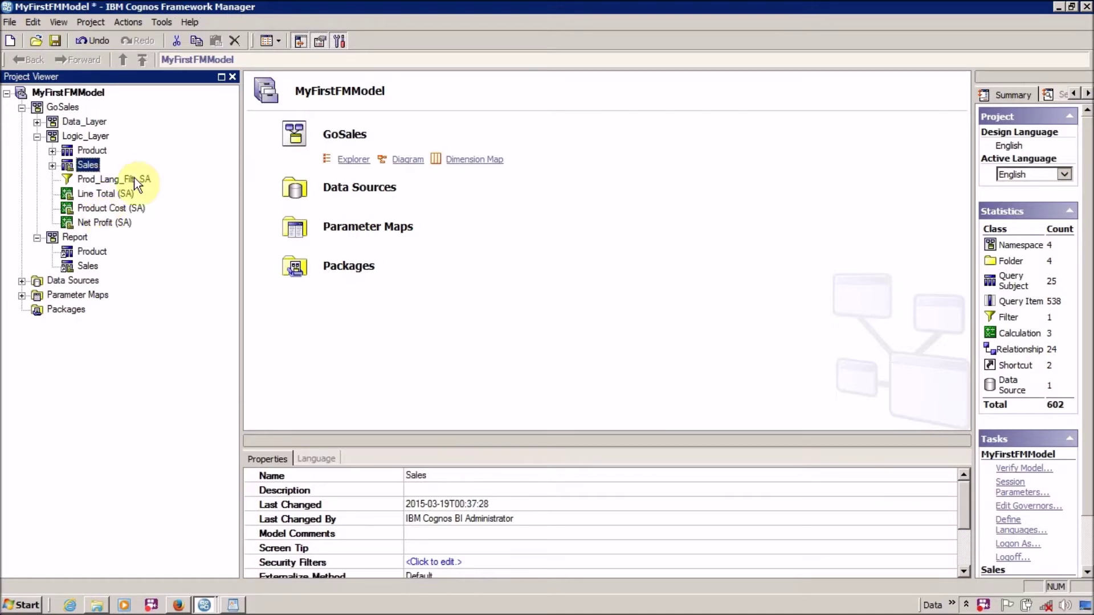
- Rename Prod_Lang_Filt_SA to 'Product Language Filter (SA)'
left_click(137, 181)
key("F2")
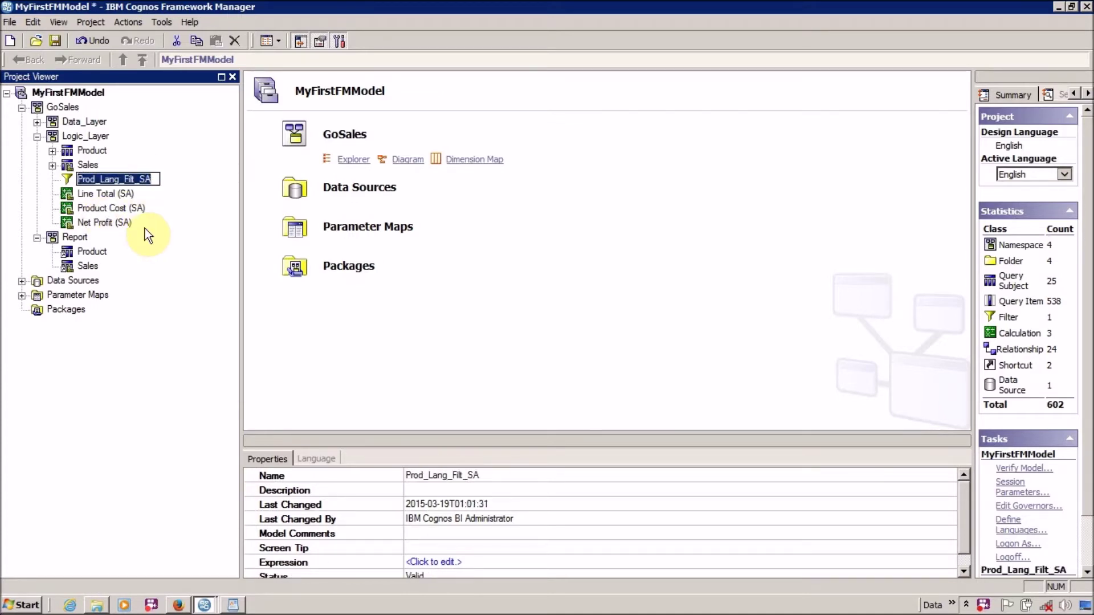
key("Left")
key("Left")
key("Left")
key("Left")
key("Left")
key("Left")
key("Left")
key("Left")
key("Left")
key("Left")
key("Left")
key("Left")
key("Left")
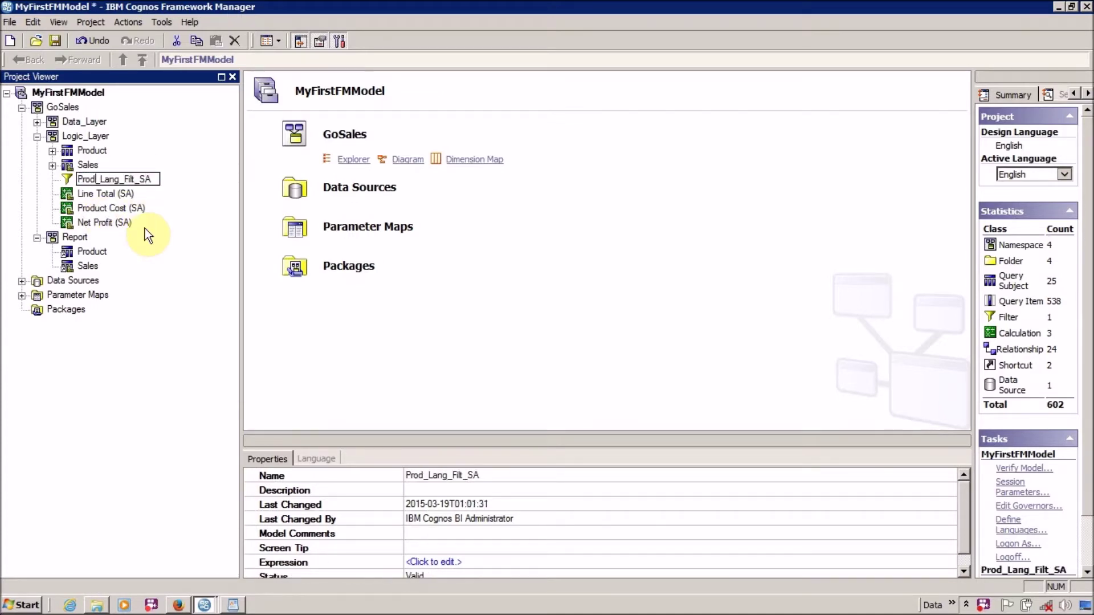
type("uct")
key("Delete")
key("End")
key("Left")
key("Left")
key("Left")
key("Left")
key("Left")
key("Left")
type("uage")
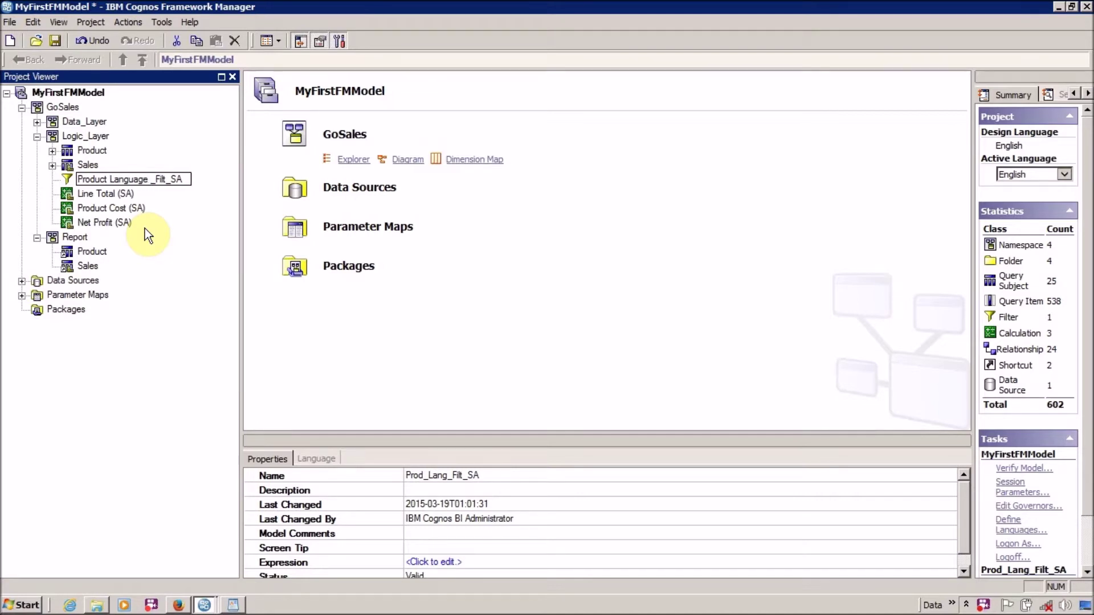
key("Delete")
key("Right")
key("Right")
key("Right")
key("Delete")
type("e")
key("BackSpace")
type("ter")
key("Delete")
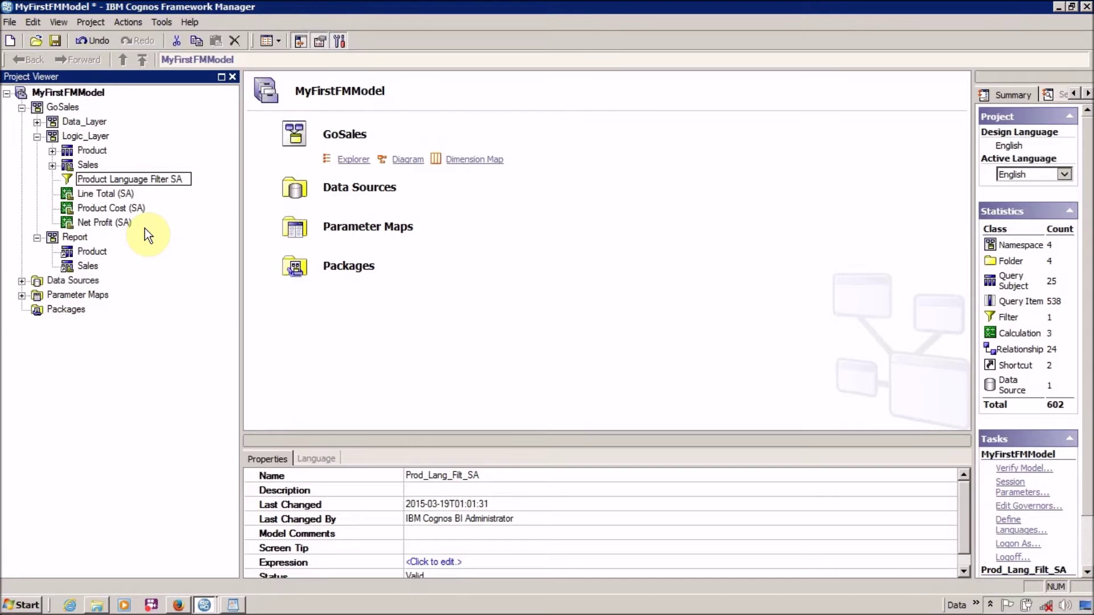
type("(")
key("End")
type(")")
key("Return")
- Create shortcuts to the four (SA) items and move them into the Report namespace
left_click(124, 198, "ctrl")
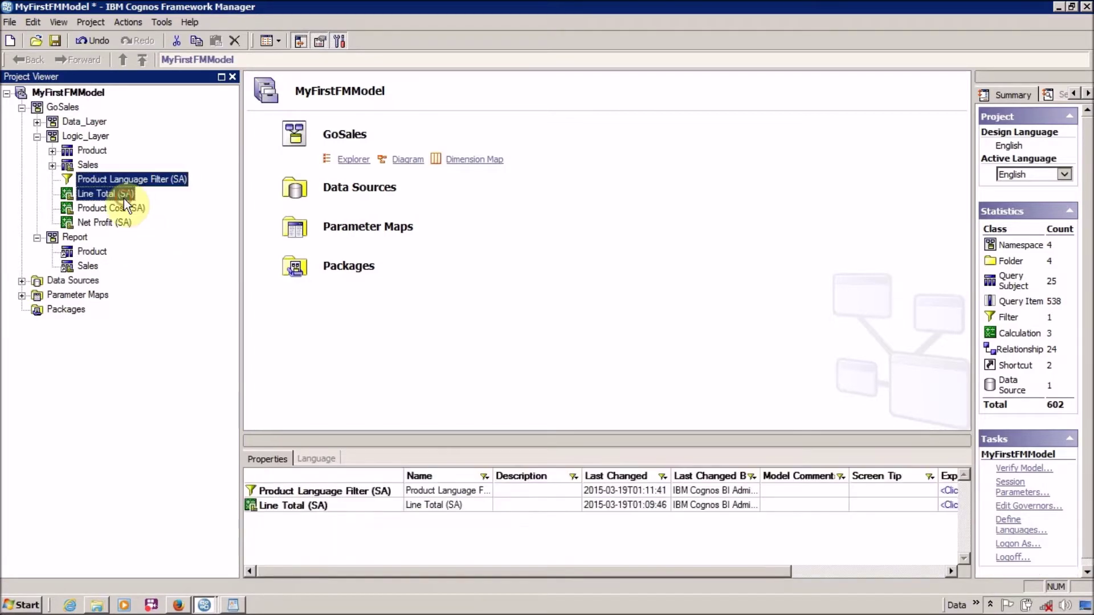
left_click(124, 209, "ctrl")
left_click(125, 225, "ctrl")
right_click(124, 225)
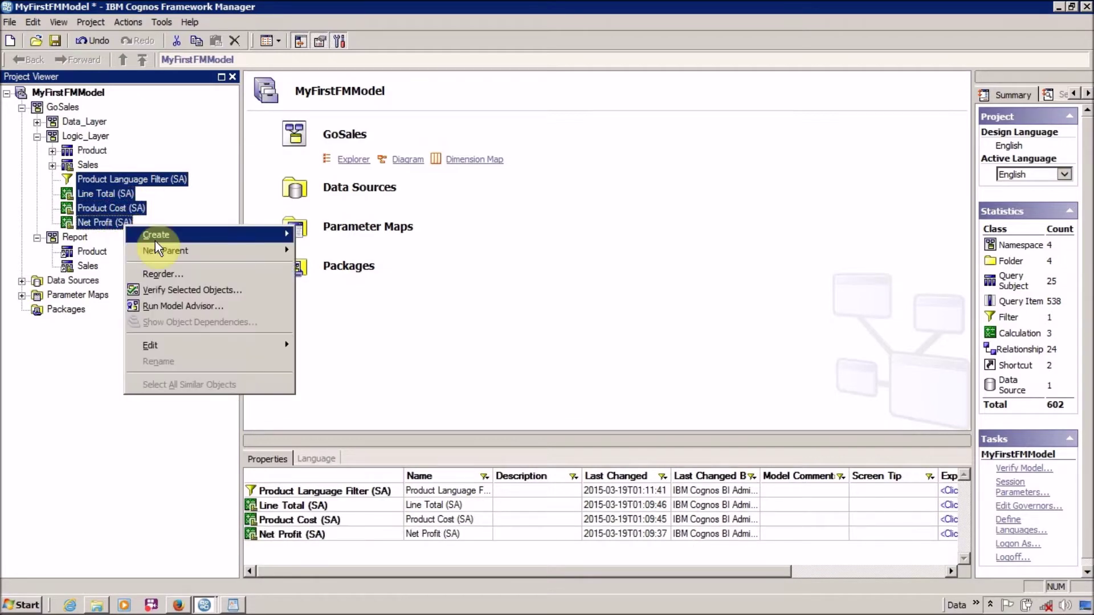
mouse_move(155, 240)
left_click(310, 236)
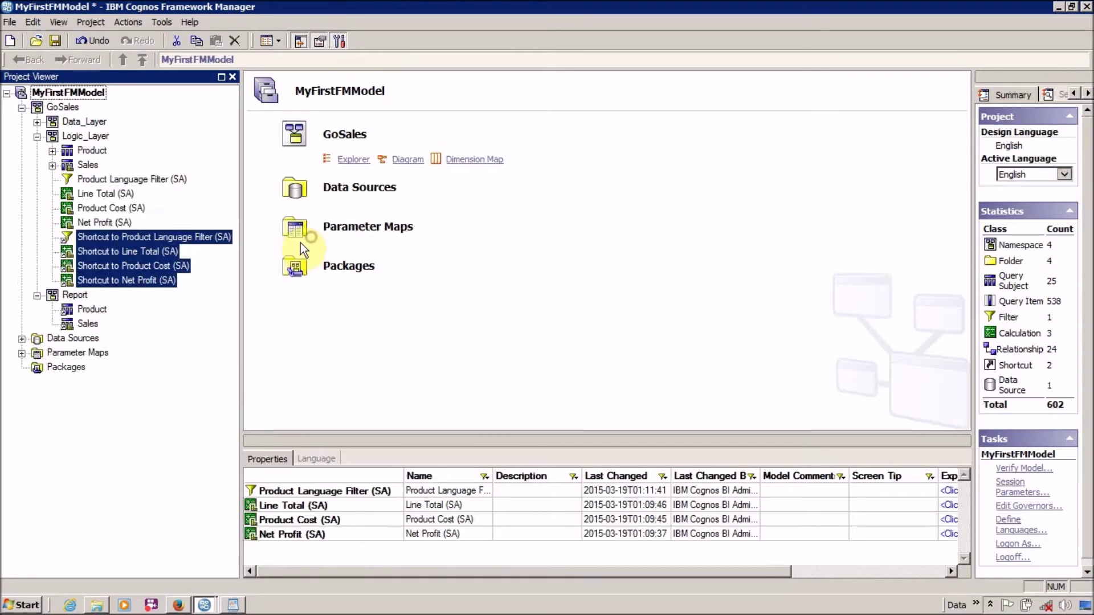
left_click_drag(108, 241, 91, 295)
- Strip 'Shortcut to' from the Product Language Filter (SA) and Line Total (SA) shortcuts
left_click(112, 279)
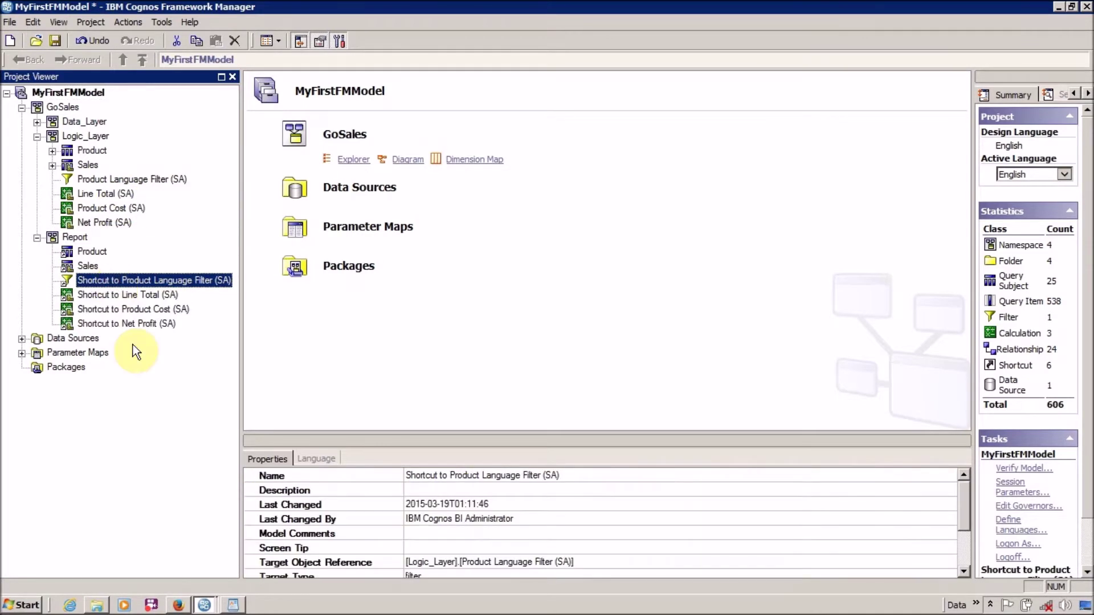
key("F2")
key("ctrl+Left")
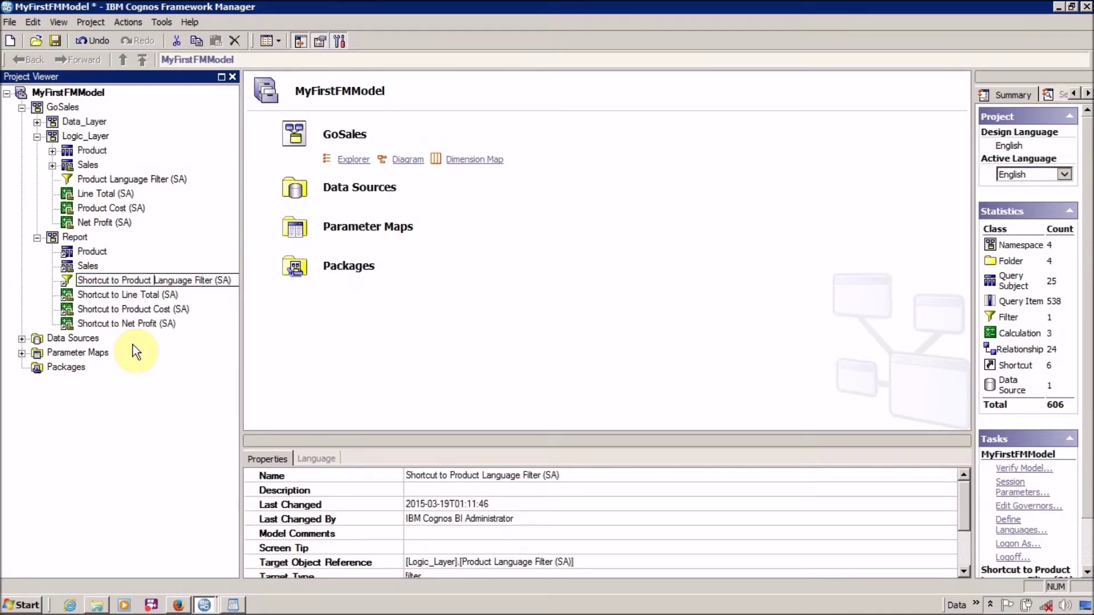
key("Left")
key("Left")
key("Left")
key("Left")
key("Left")
key("Left")
key("Left")
key("shift+Home")
key("Delete")
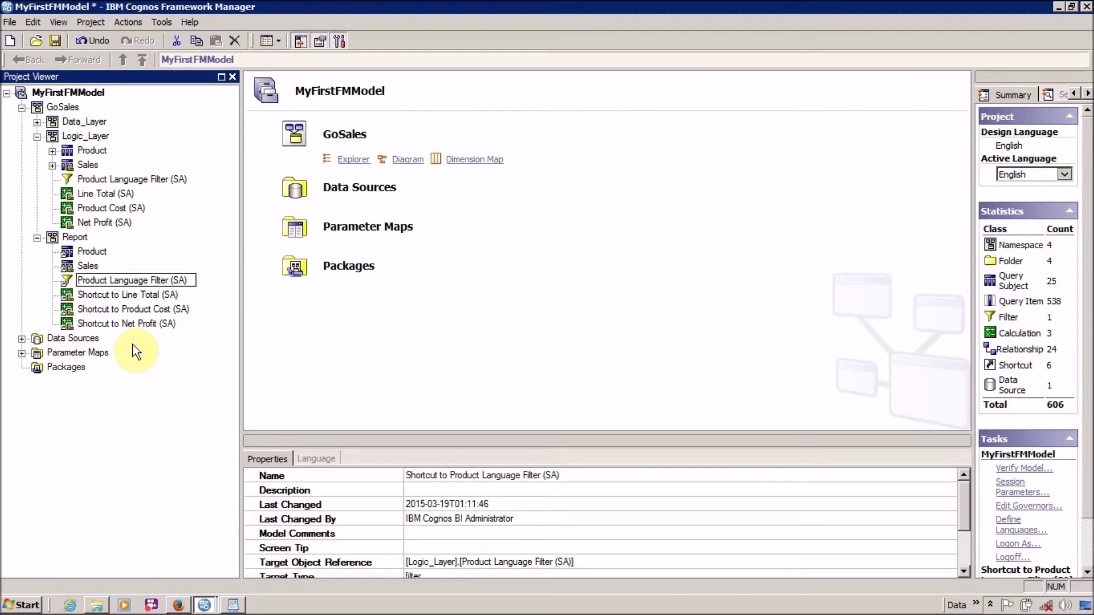
key("Return")
key("Down")
key("F2")
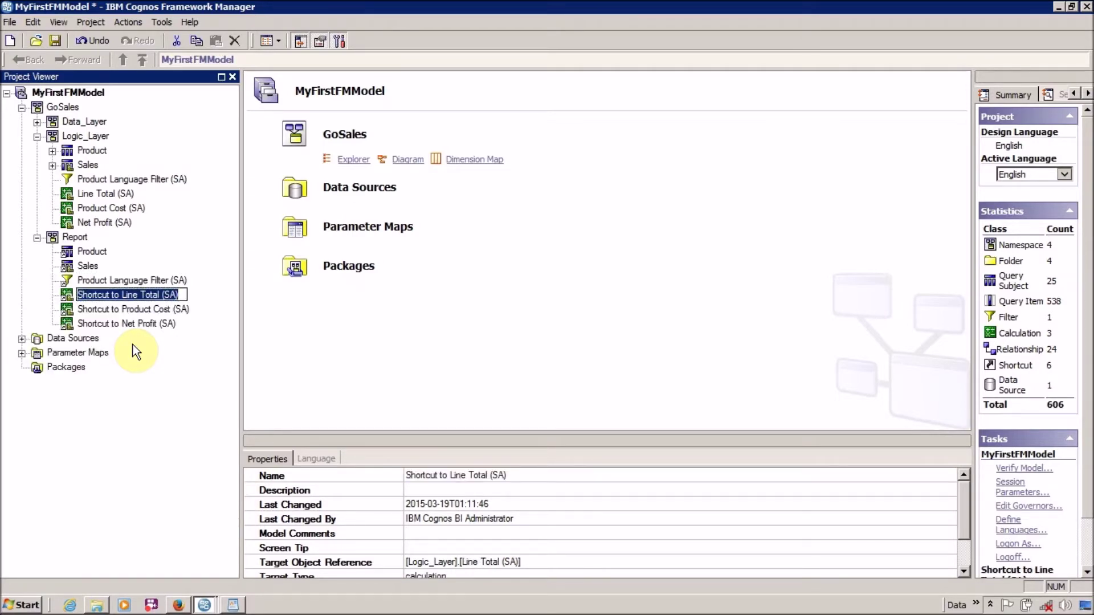
key("ctrl+Left")
key("ctrl+Left")
key("ctrl+Left")
key("shift+Home")
key("Delete")
key("Return")
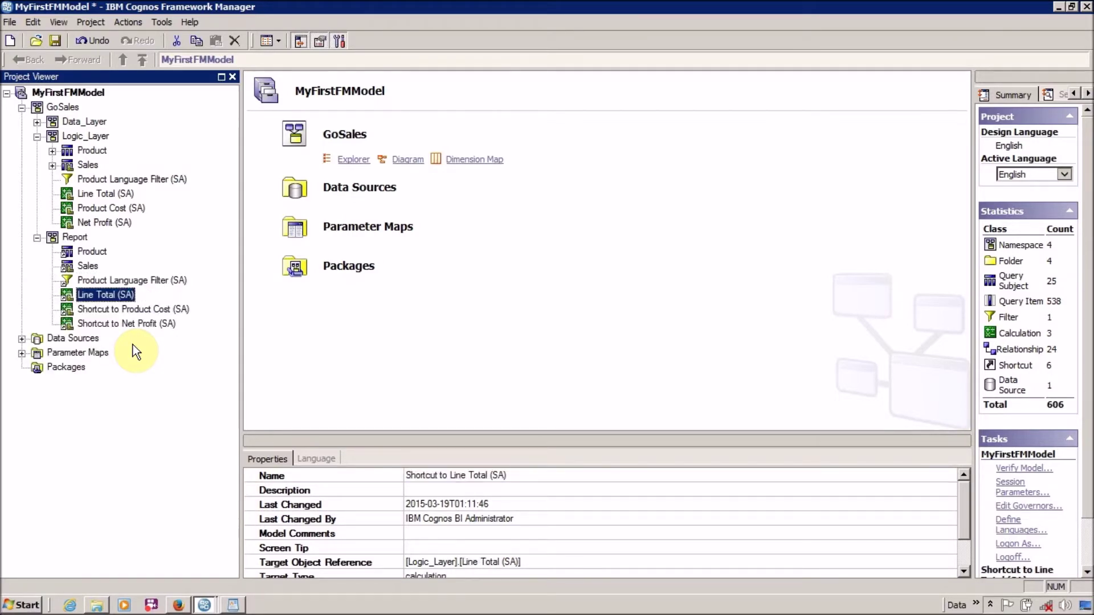
- Strip 'Shortcut to' from the Product Cost (SA) and Net Profit (SA) shortcuts, then collapse Logic_Layer
key("Down")
key("F2")
key("ctrl+Left")
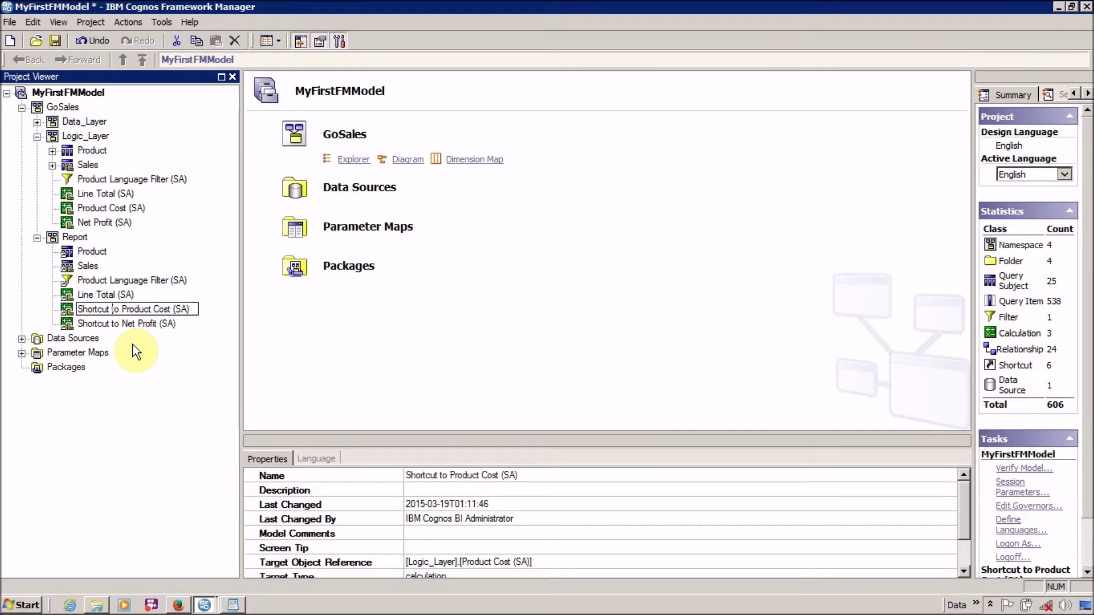
key("shift+Home")
key("Delete")
key("Return")
key("Down")
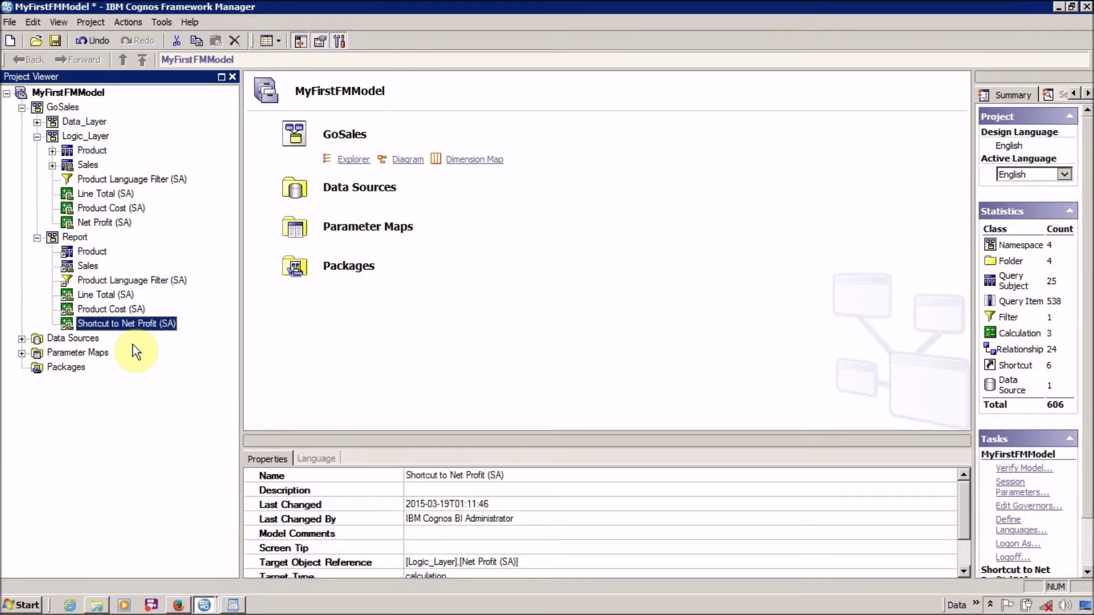
key("F2")
key("ctrl+Left")
key("ctrl+Left")
key("shift+Home")
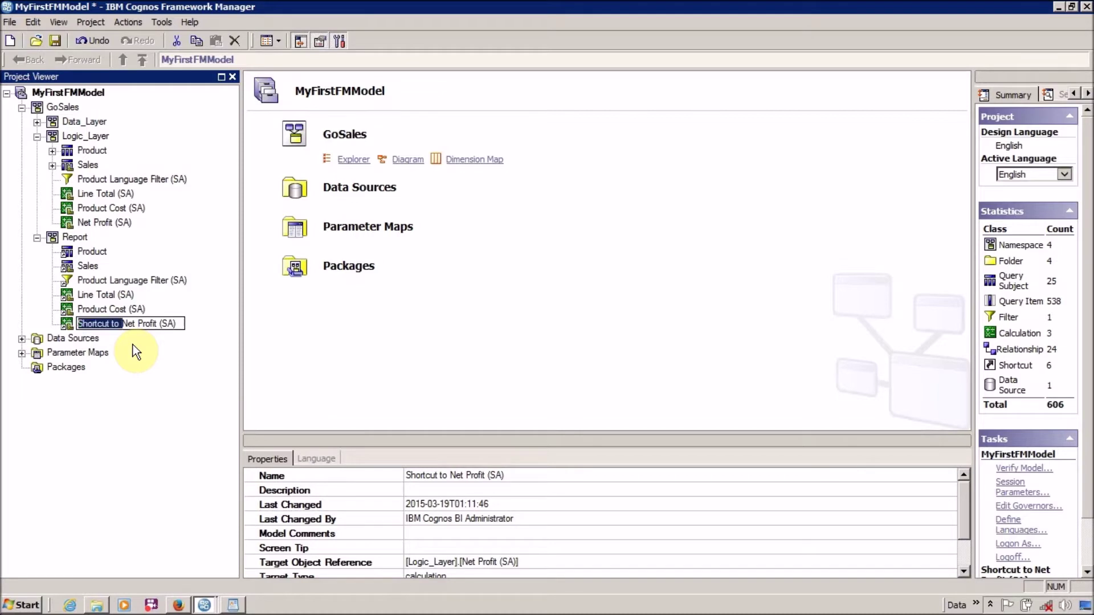
key("Delete")
key("Return")
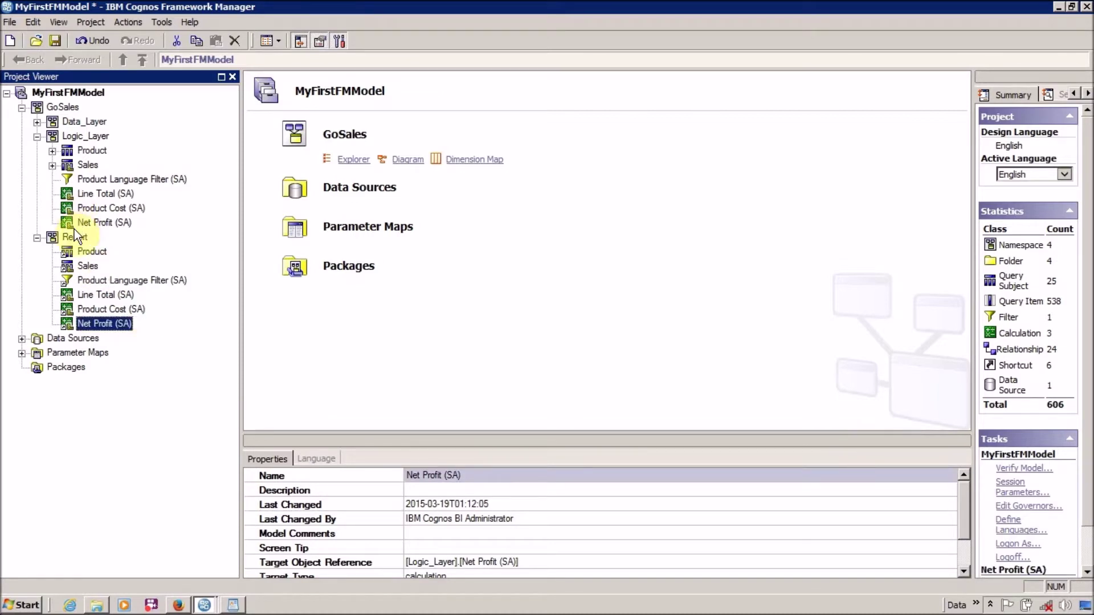
left_click(36, 137)
- Collapse the Report namespace and start a new package from the Packages folder
left_click(36, 151)
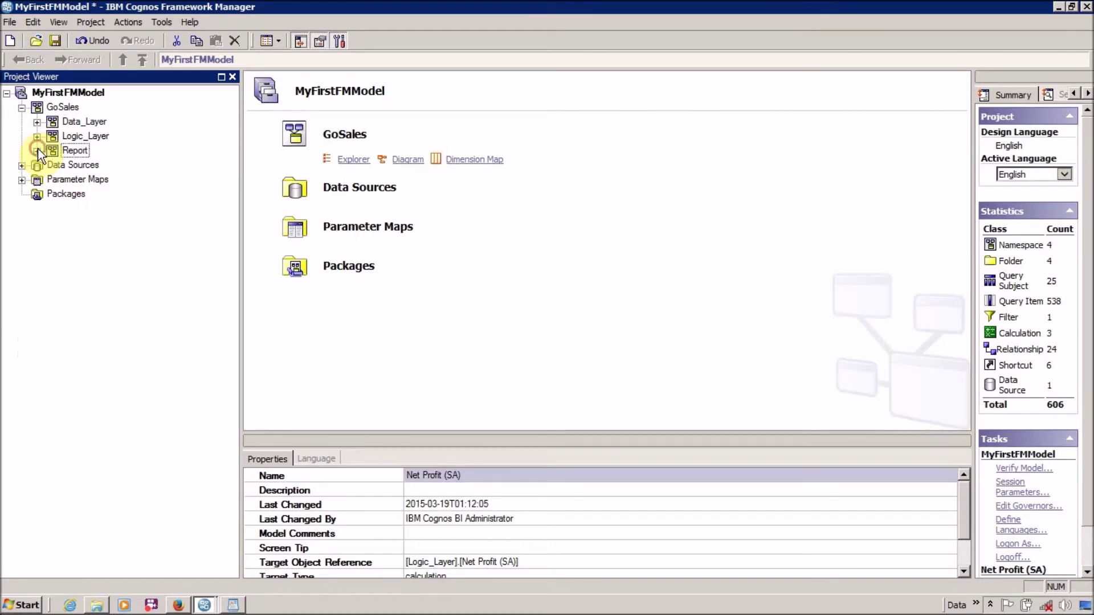
left_click(62, 231)
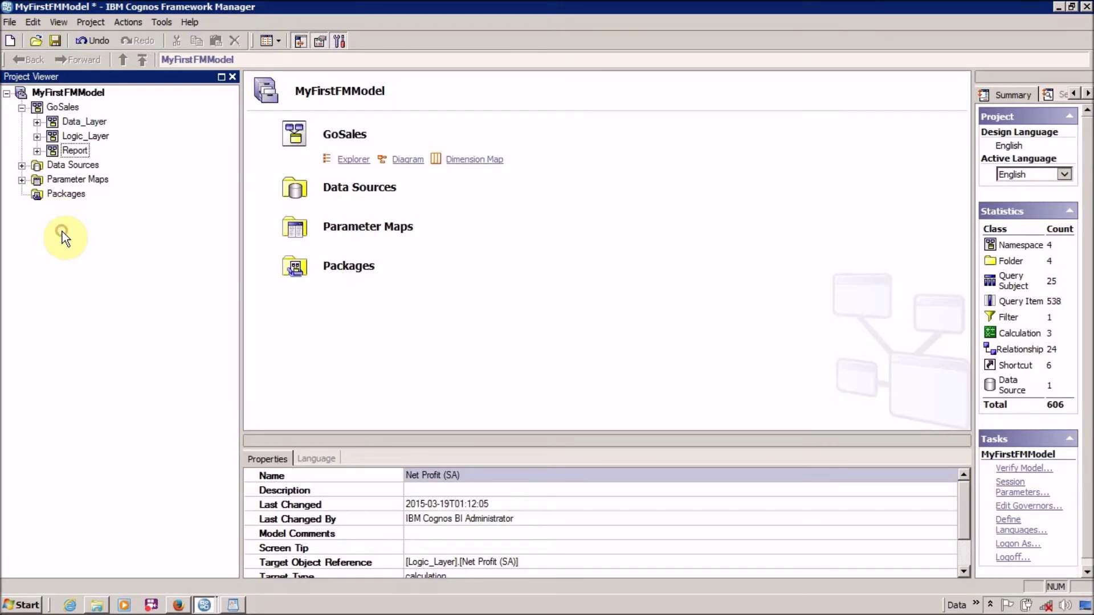
right_click(74, 196)
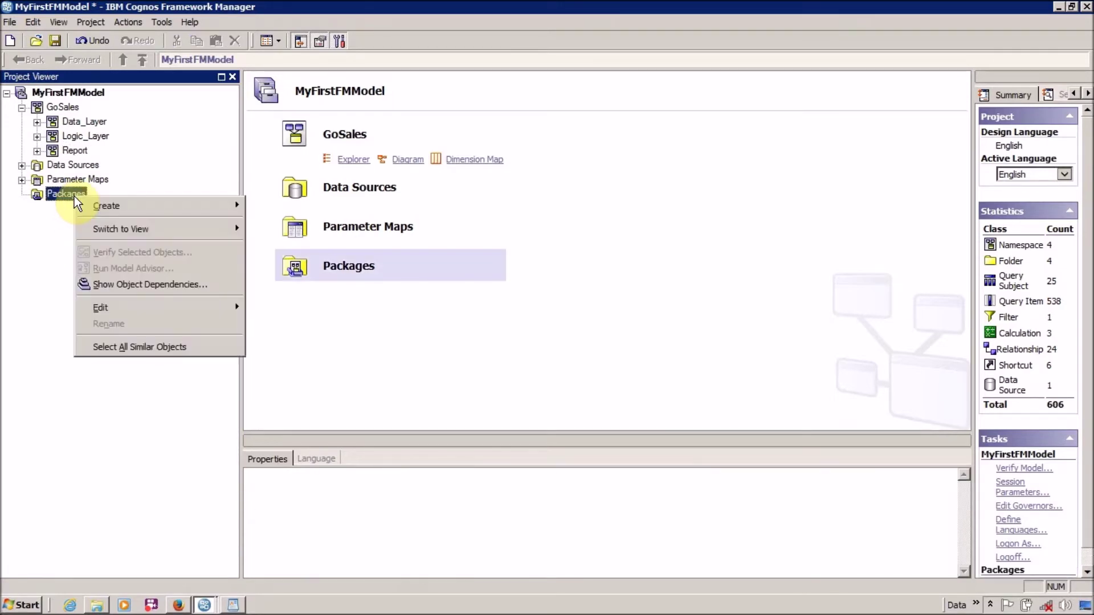
mouse_move(86, 205)
left_click(255, 205)
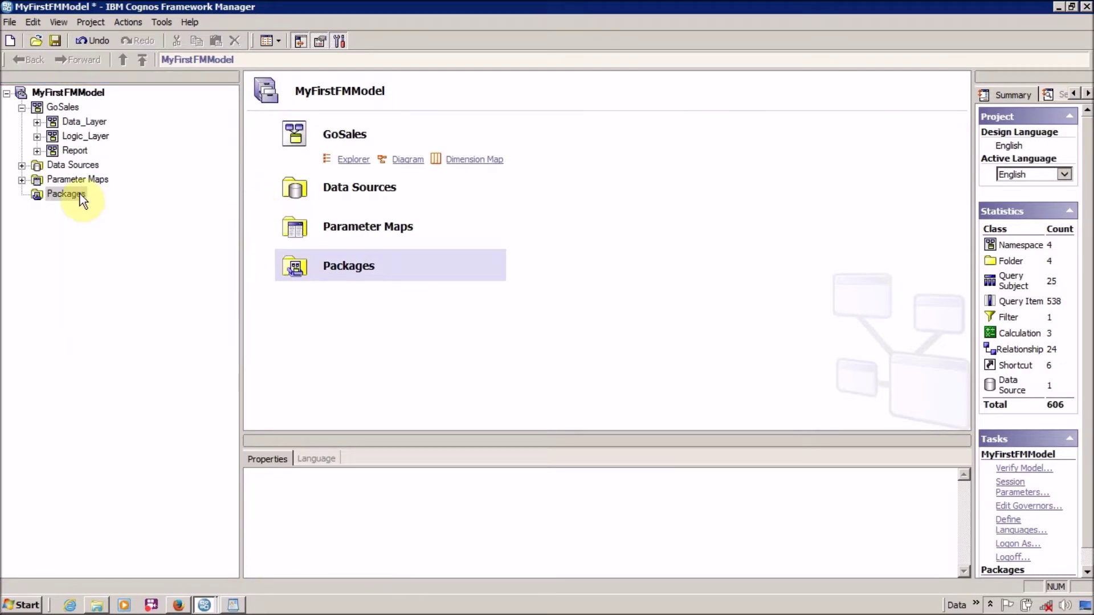
right_click(78, 193)
mouse_move(147, 205)
left_click(279, 203)
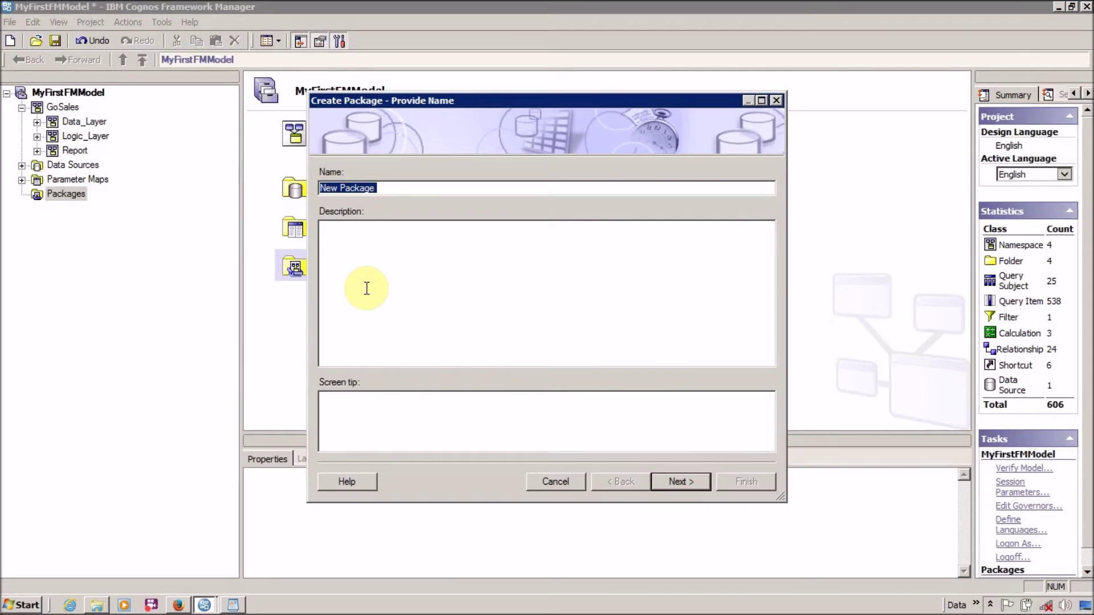
- Name the package Go_Sales and describe it as a Go Sales package for analysing product sales revenue
type("Go")
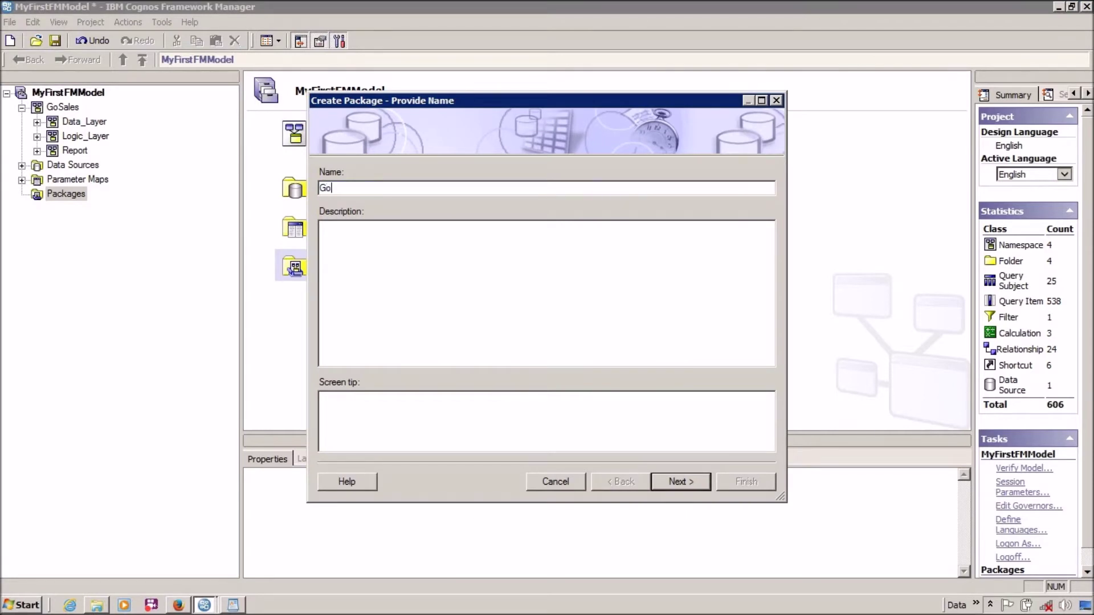
type("_Sales")
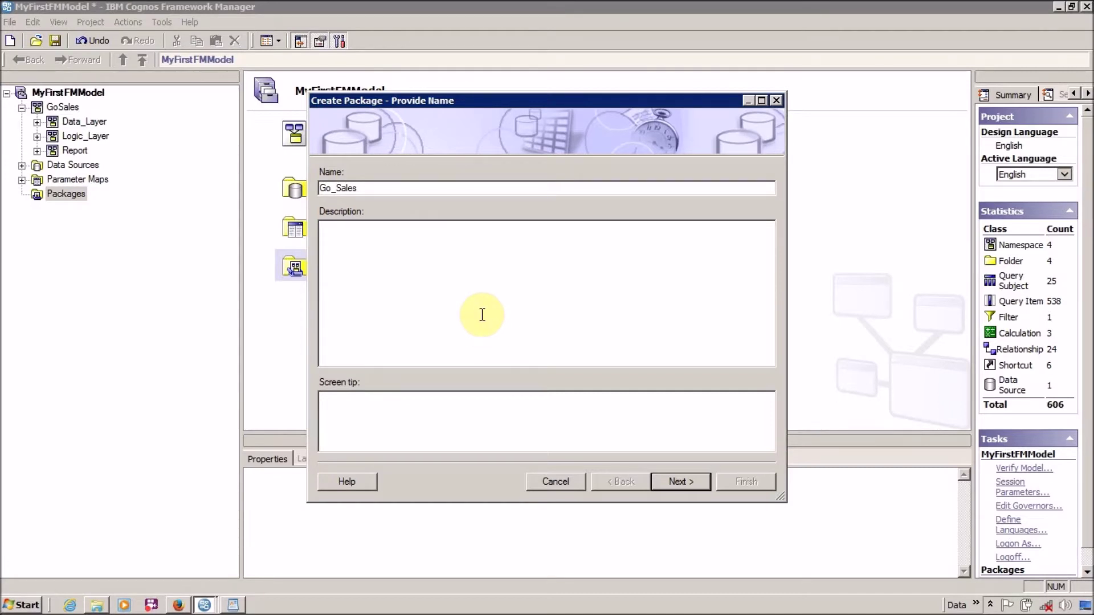
type("This is ")
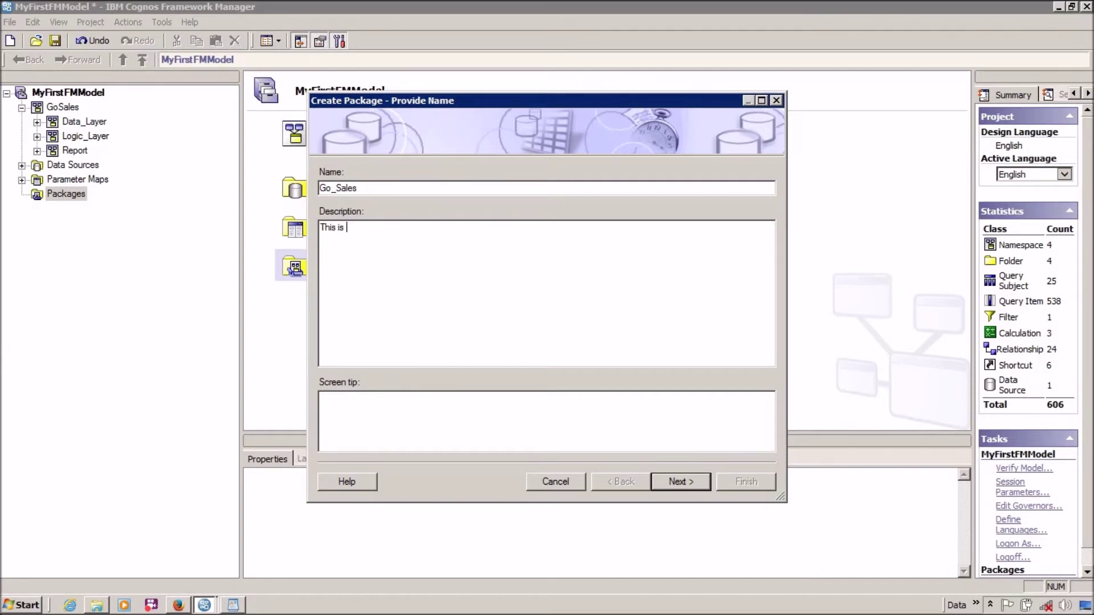
type("Go Sales Package for analysis on ")
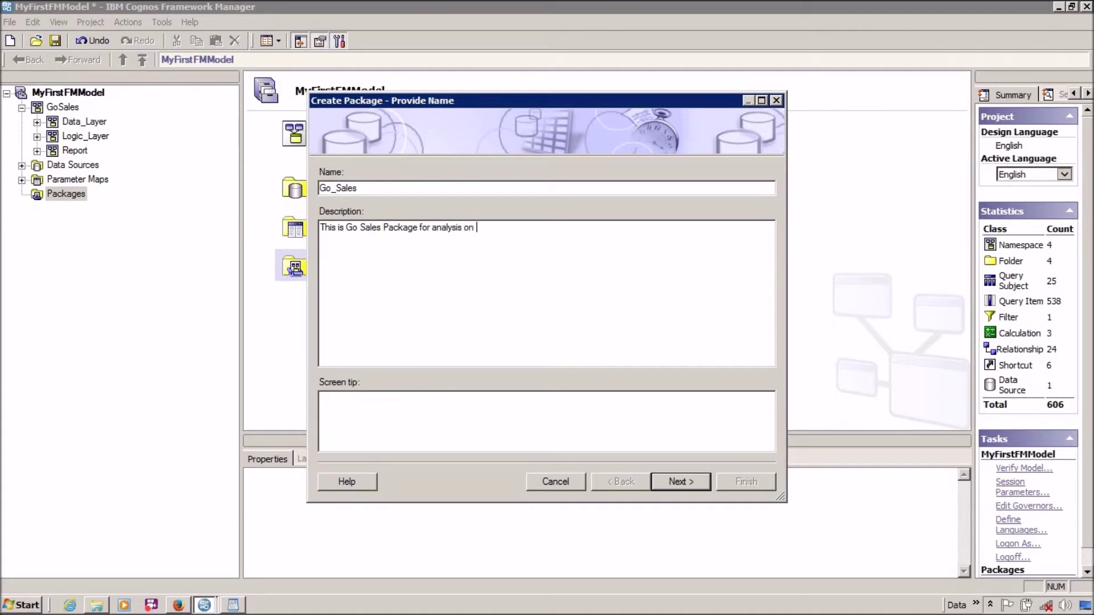
type("Product Sales")
left_click(476, 227)
type("Revenue gee")
key("BackSpace")
type("nerated by")
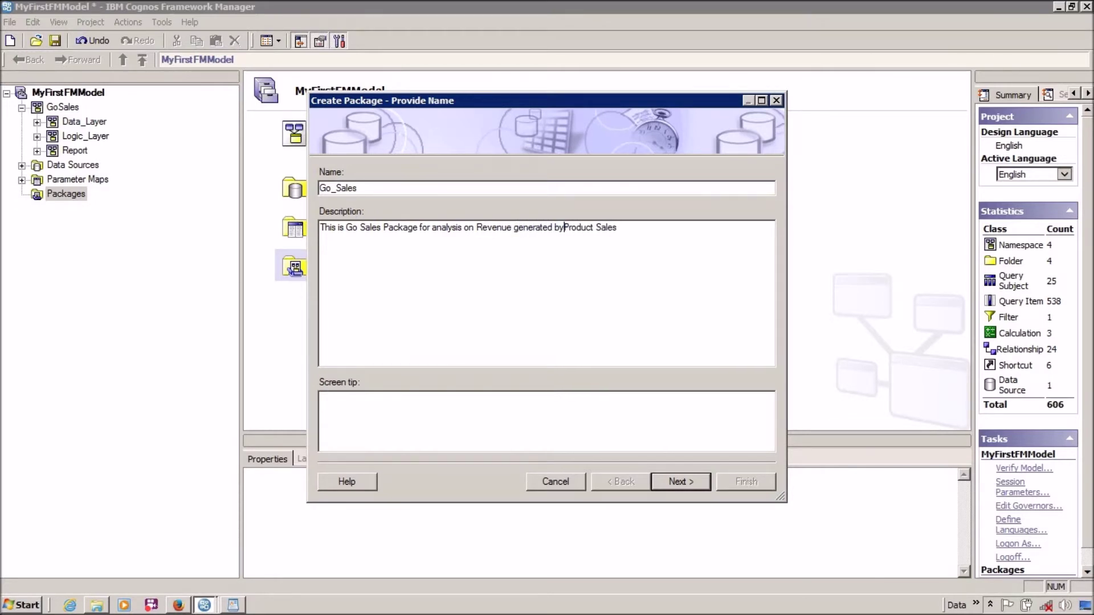
type(" saling")
key("ctrl+a")
left_click(320, 228)
key("ctrl+Right")
key("ctrl+Right")
key("ctrl+Right")
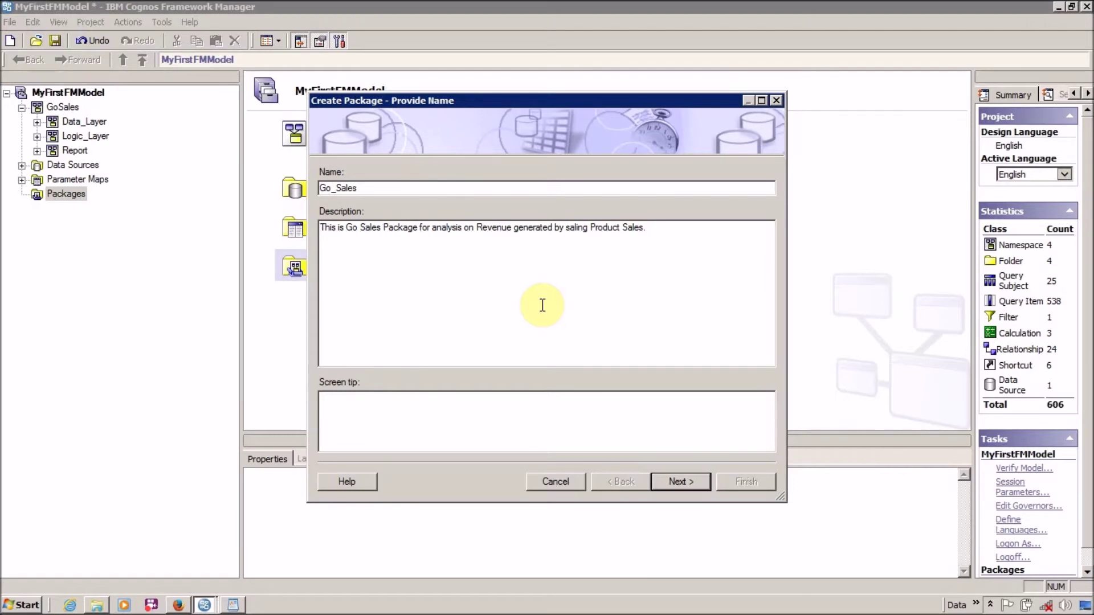
- Add a 'Go Sales Product Sales Package' screen tip and continue to object selection
left_click(558, 437)
type("Go Sales")
key("BackSpace")
key("BackSpace")
key("BackSpace")
type("es Product Sales")
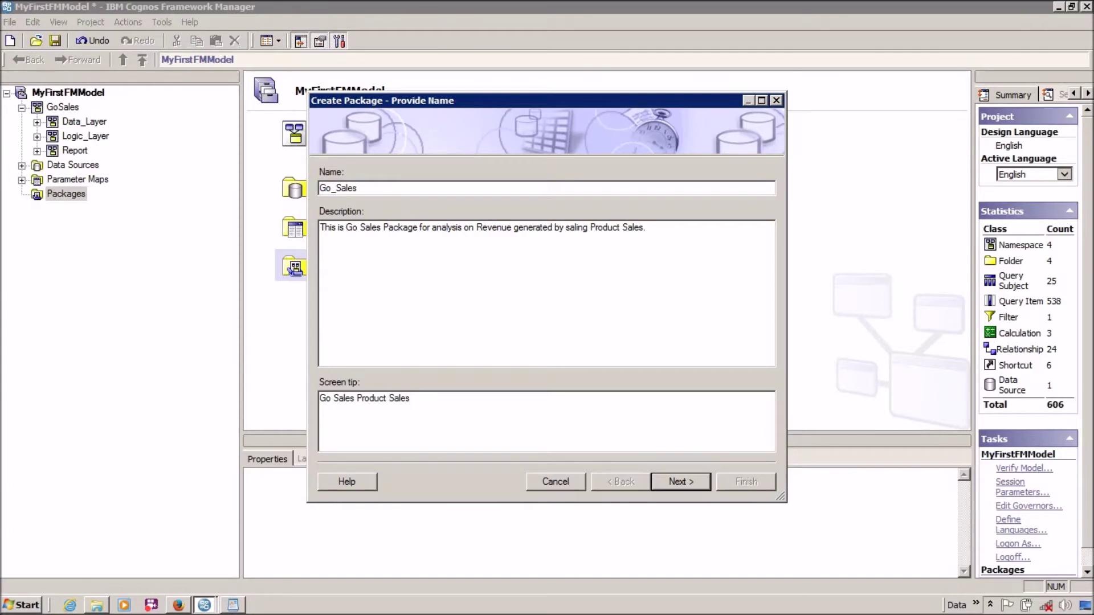
type(" Package.")
left_click(689, 485)
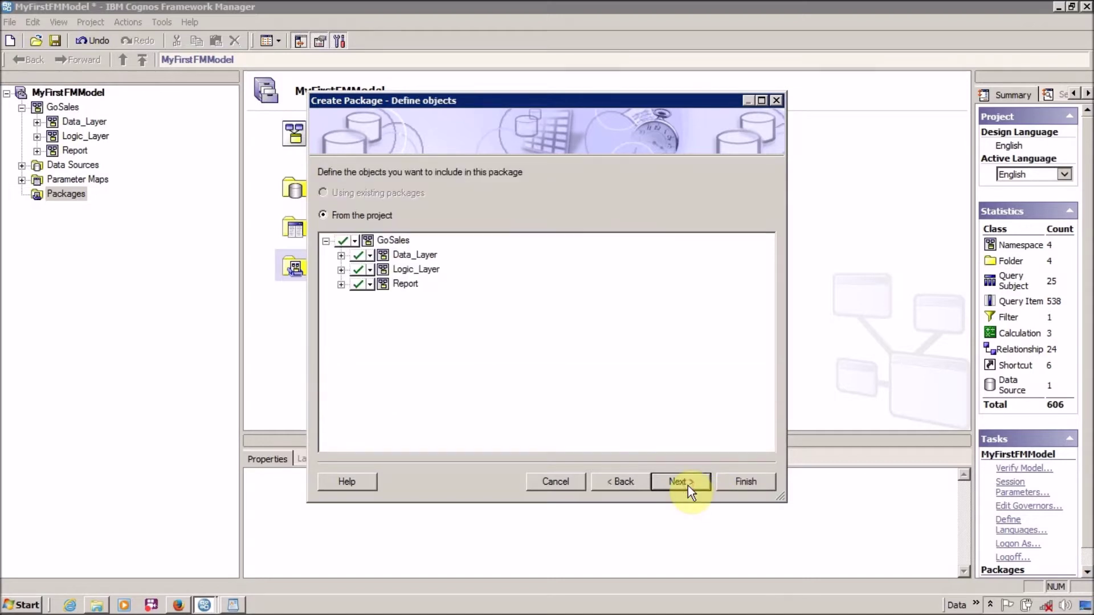
- Unselect Data_Layer, hide Logic_Layer, keep Report included, and continue to function lists
left_click(370, 256)
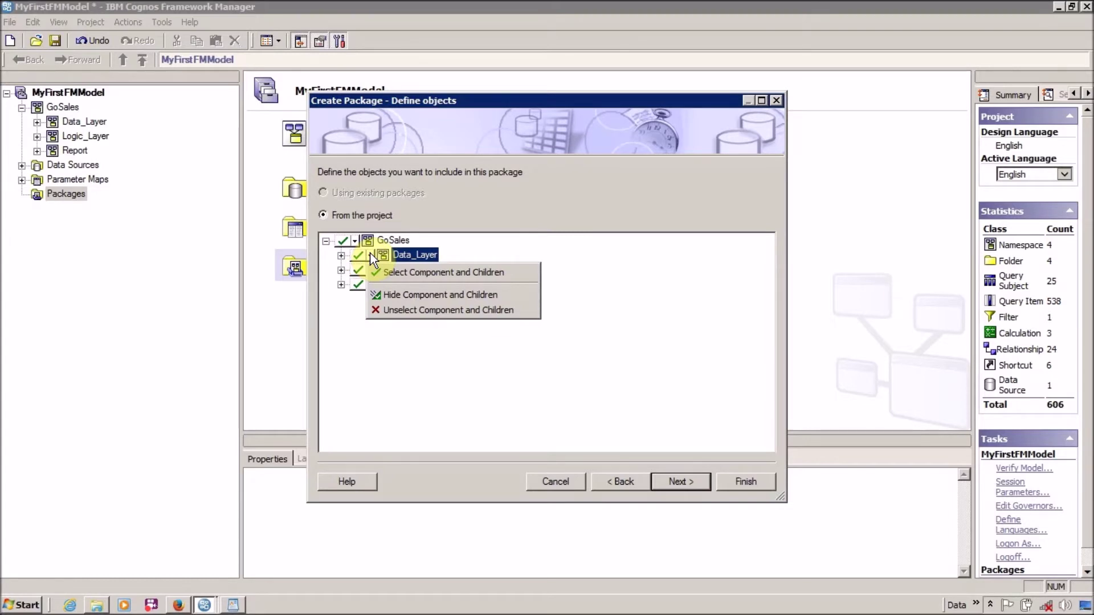
left_click(395, 310)
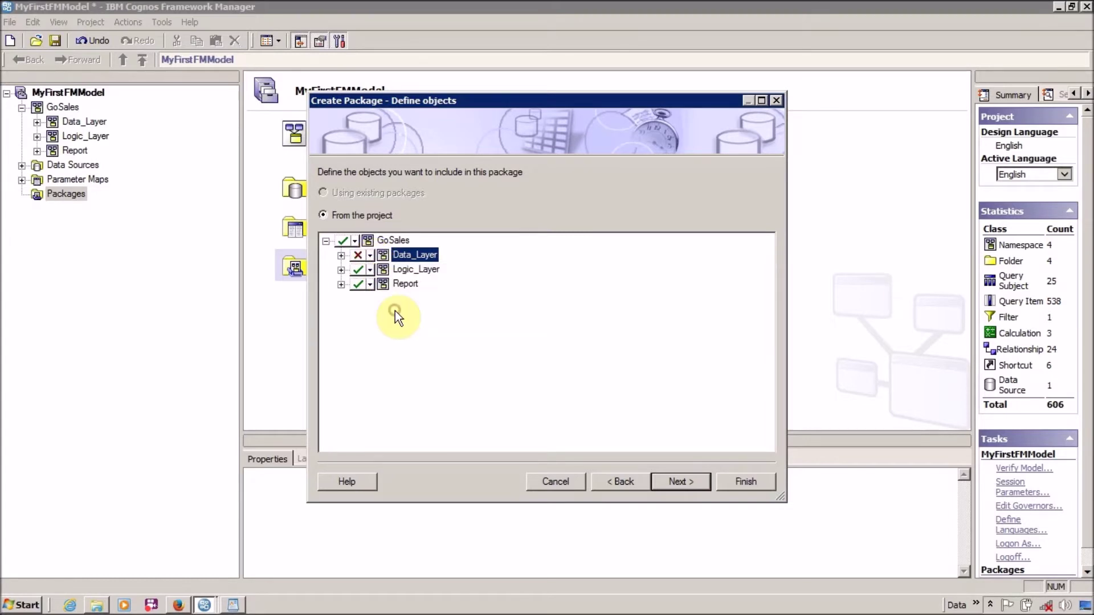
left_click(369, 270)
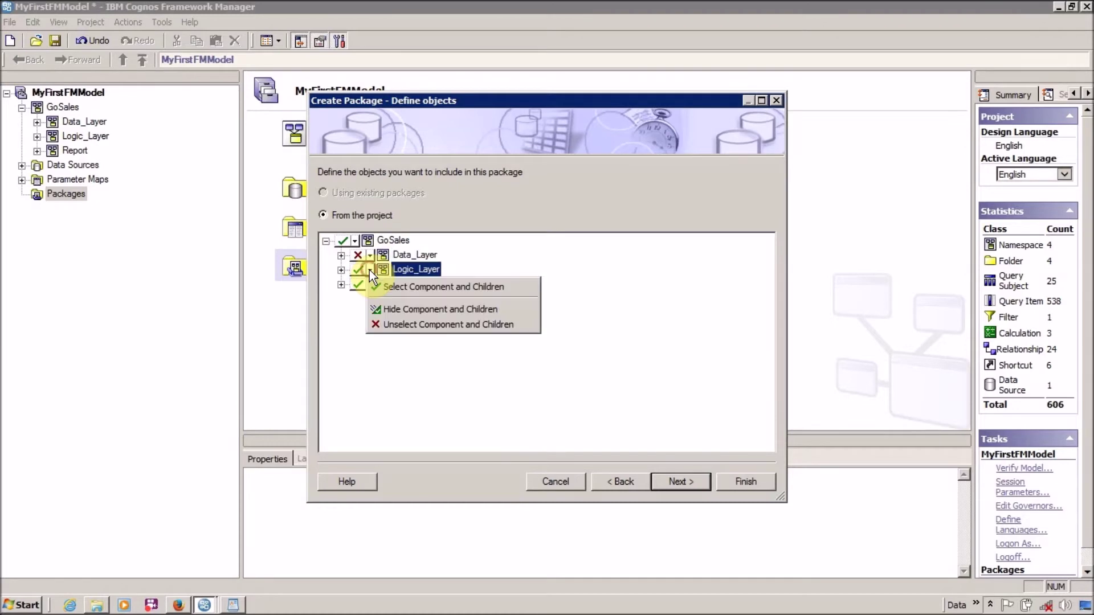
left_click(381, 310)
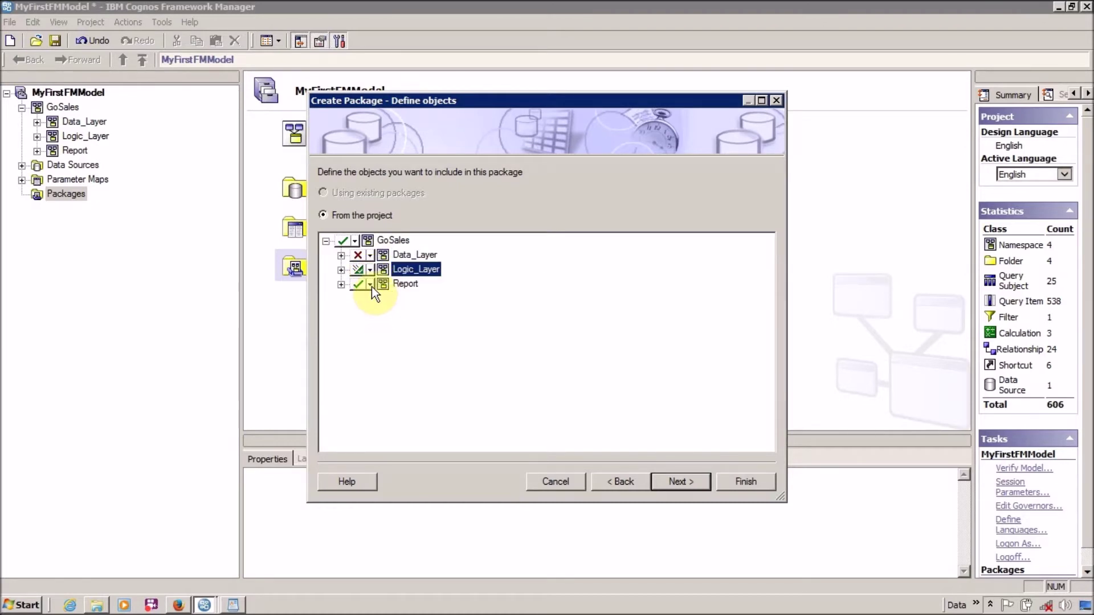
left_click(371, 284)
left_click(342, 286)
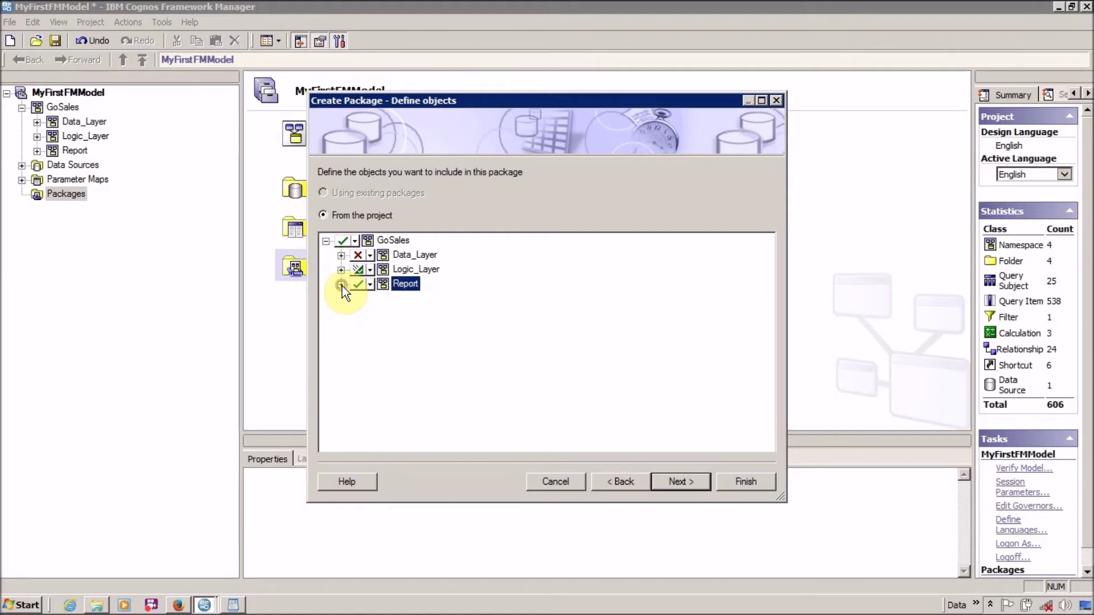
left_click(341, 285)
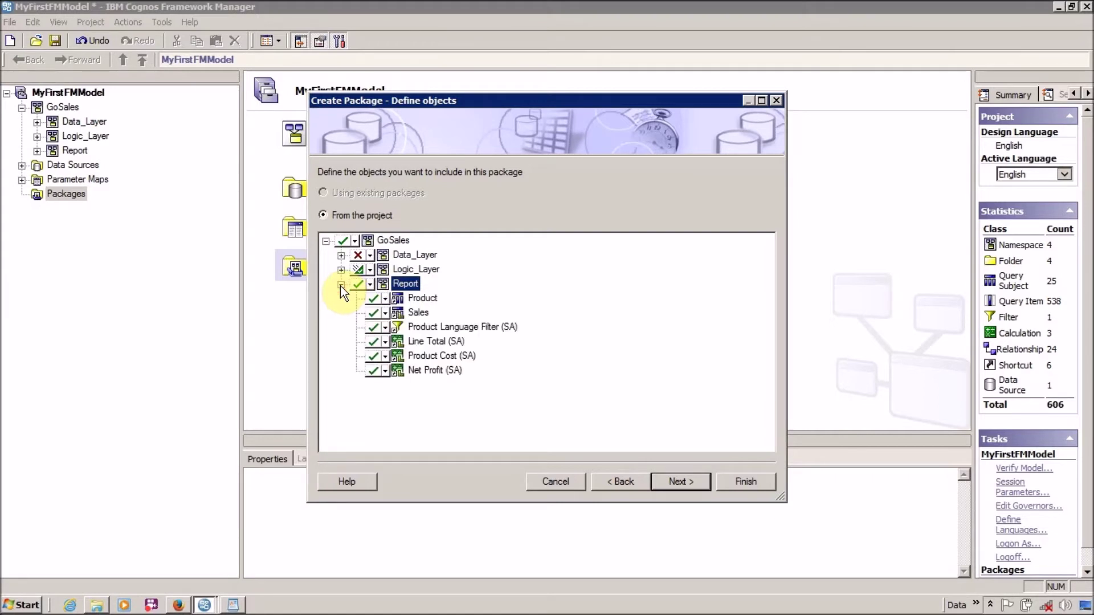
left_click(670, 483)
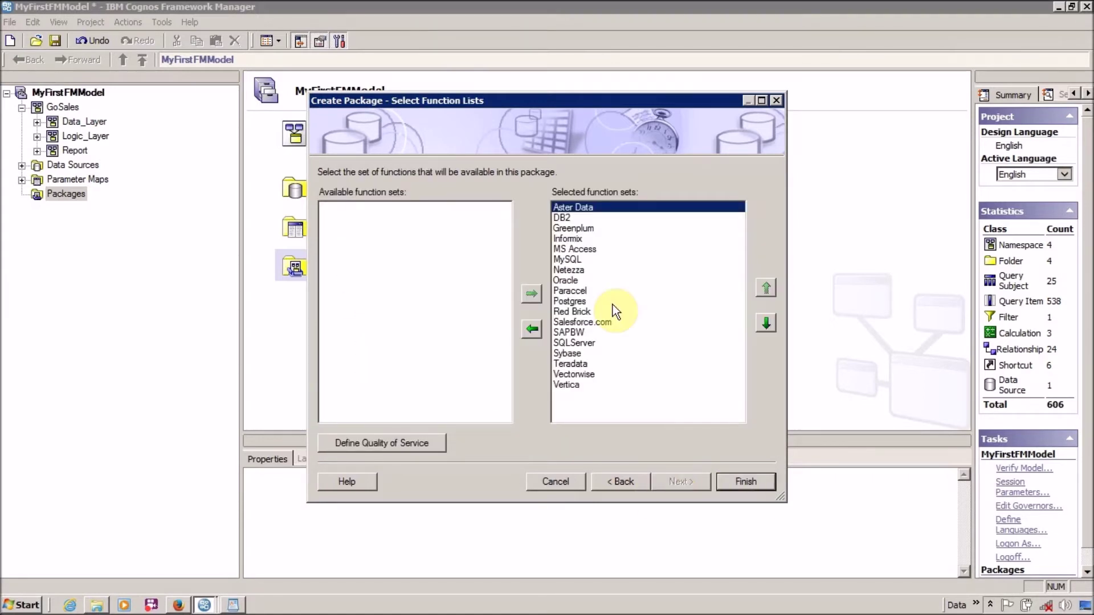
- Select every function set except Informix, from DB2 through Vertica
left_click(576, 218, "ctrl")
left_click(575, 228, "ctrl")
left_click(576, 249, "ctrl")
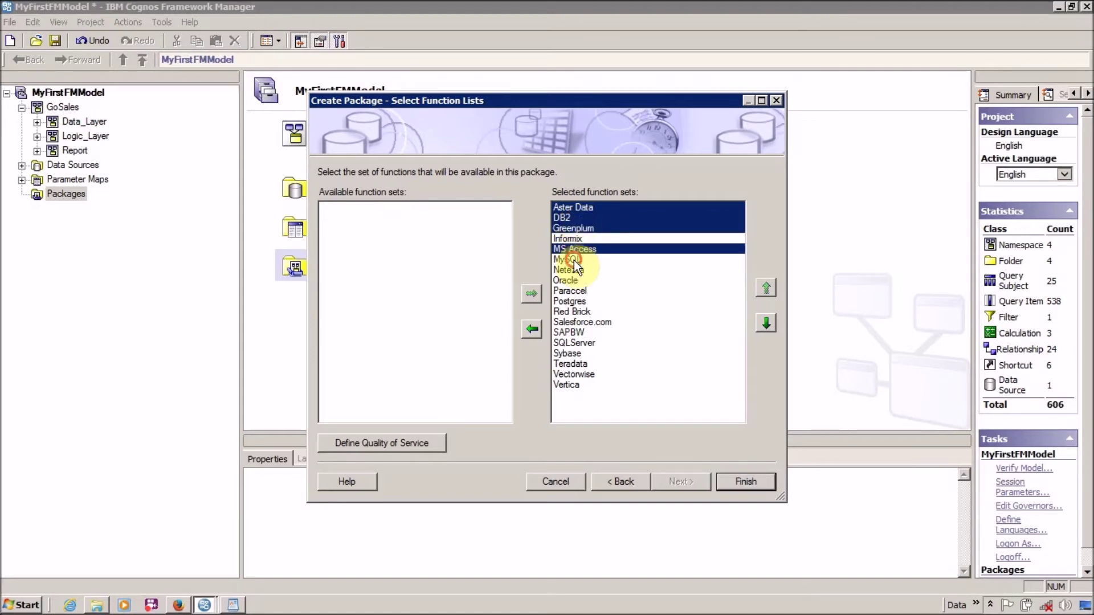
left_click(573, 261, "ctrl")
left_click(573, 272, "ctrl")
left_click(573, 280, "ctrl")
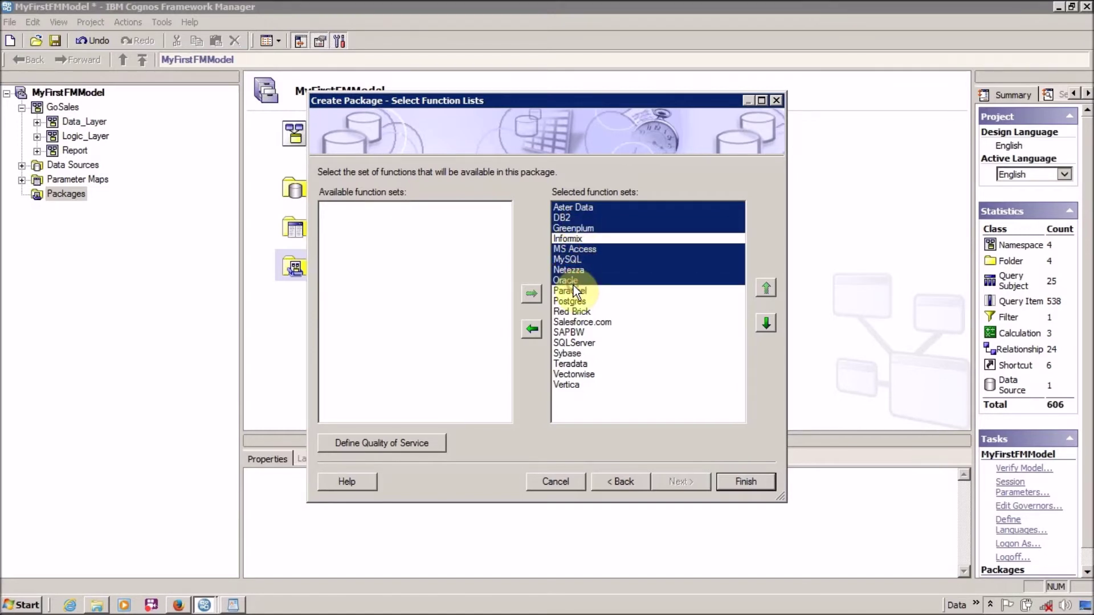
left_click(574, 300, "ctrl")
left_click(573, 292, "ctrl")
left_click(573, 311, "ctrl")
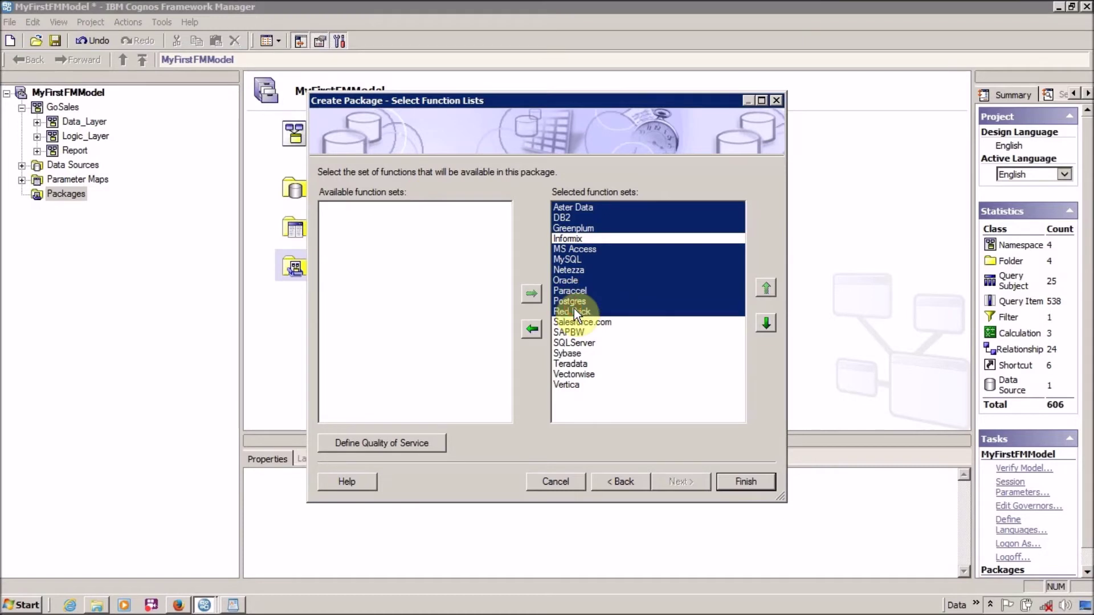
left_click(573, 321, "ctrl")
left_click(573, 322, "ctrl")
left_click(575, 332, "ctrl")
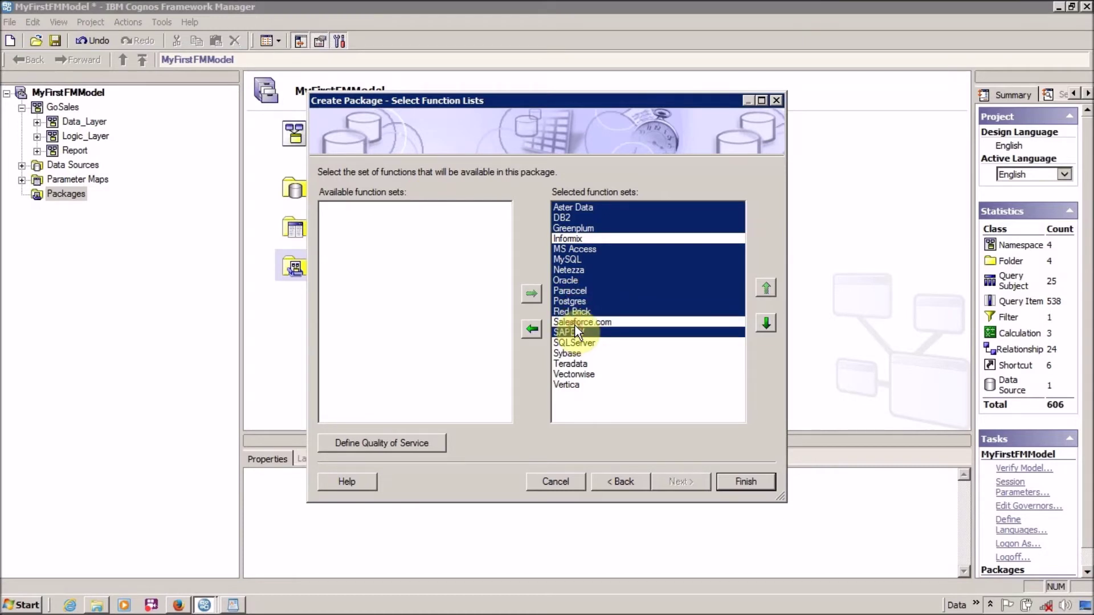
left_click(574, 323, "ctrl")
left_click(576, 343, "ctrl")
left_click(572, 353, "ctrl")
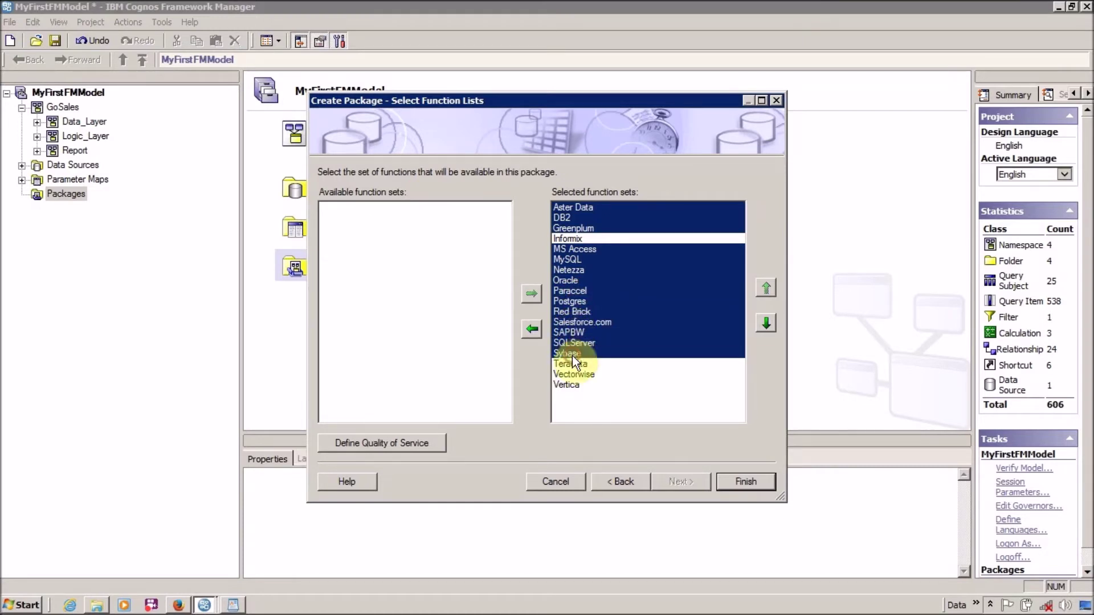
left_click(573, 371, "ctrl")
left_click(573, 364, "ctrl")
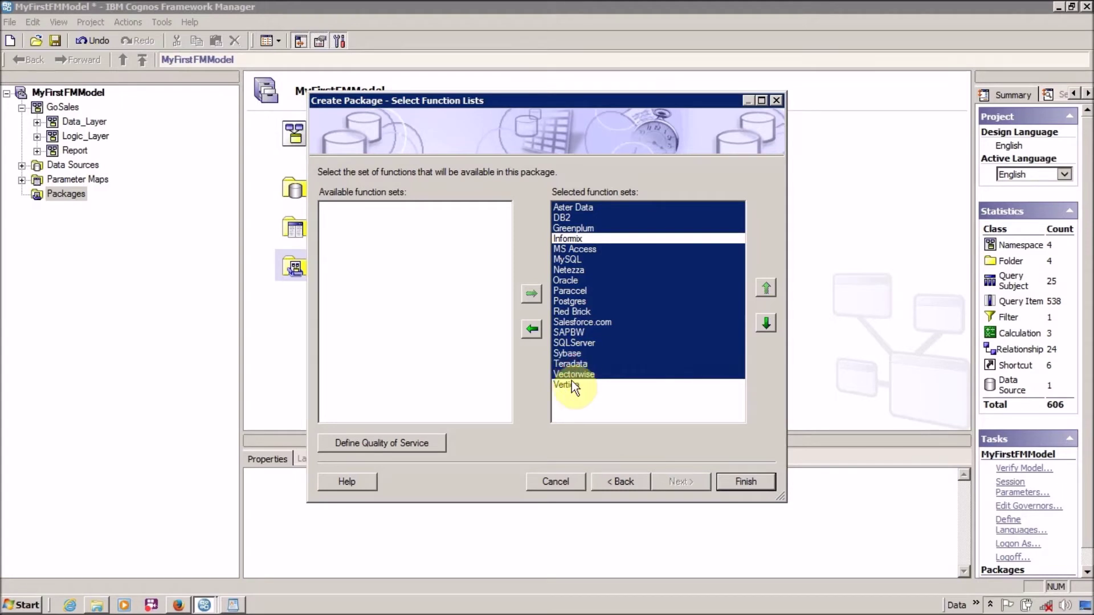
left_click(572, 381, "ctrl")
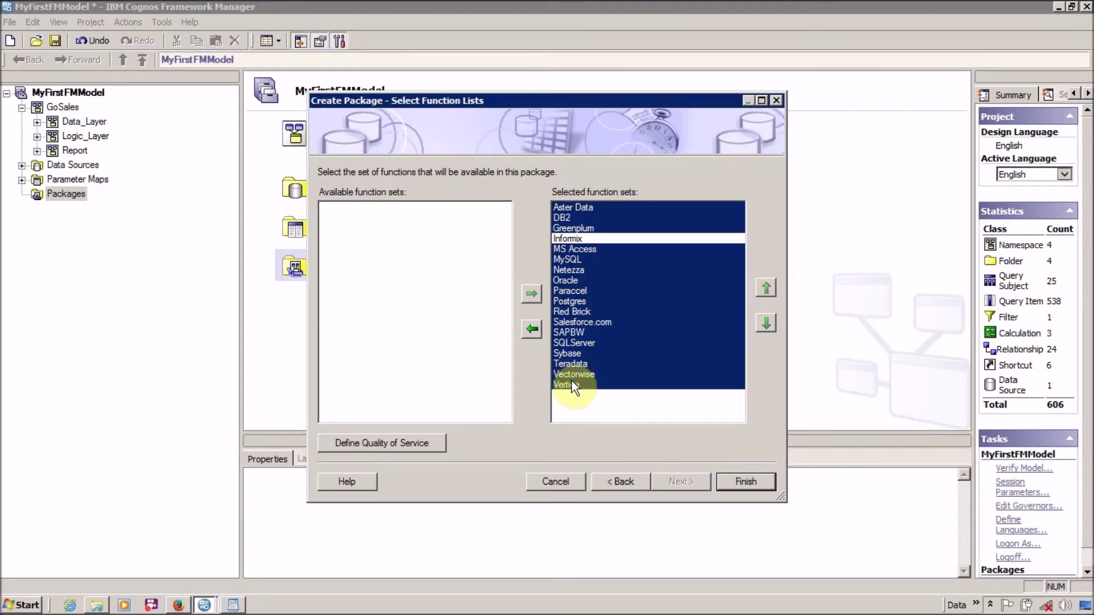
- Remove the selected function sets, leaving only Informix, and finish the package
left_click(538, 332)
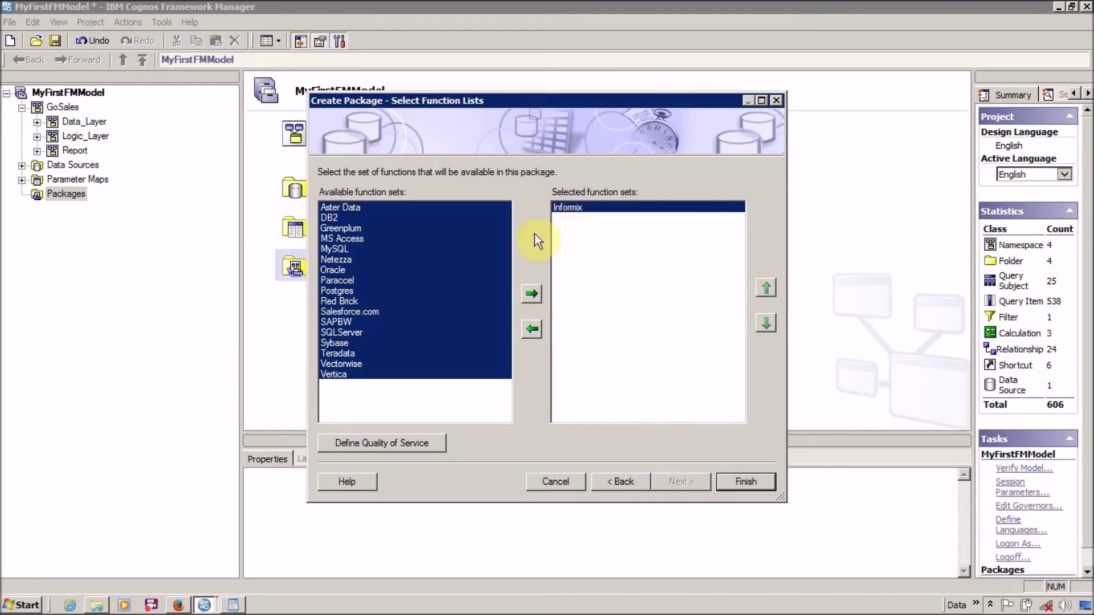
left_click(442, 280)
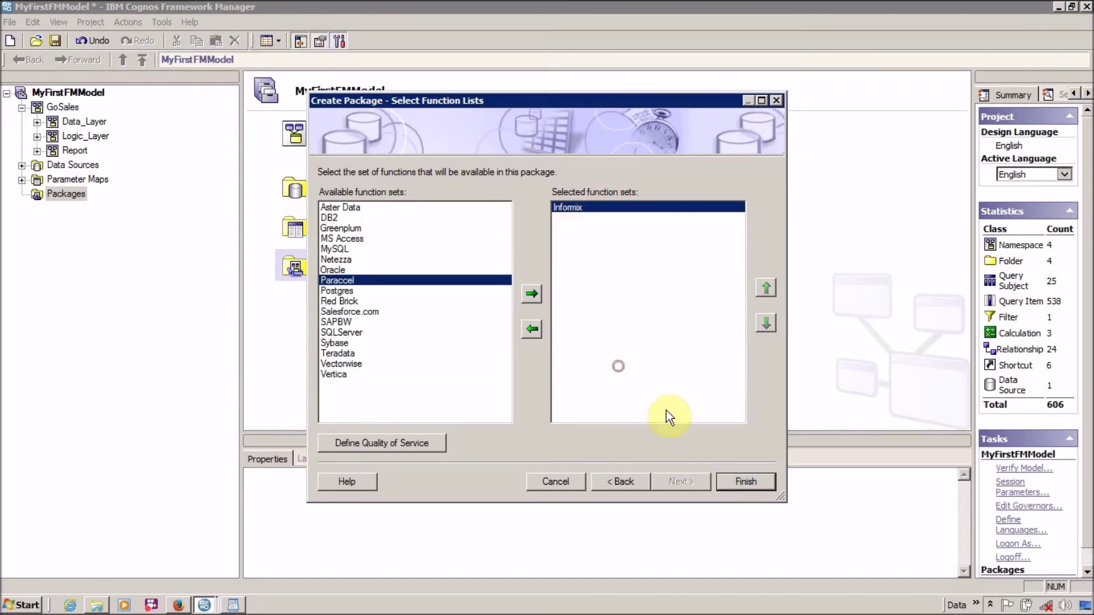
left_click(737, 479)
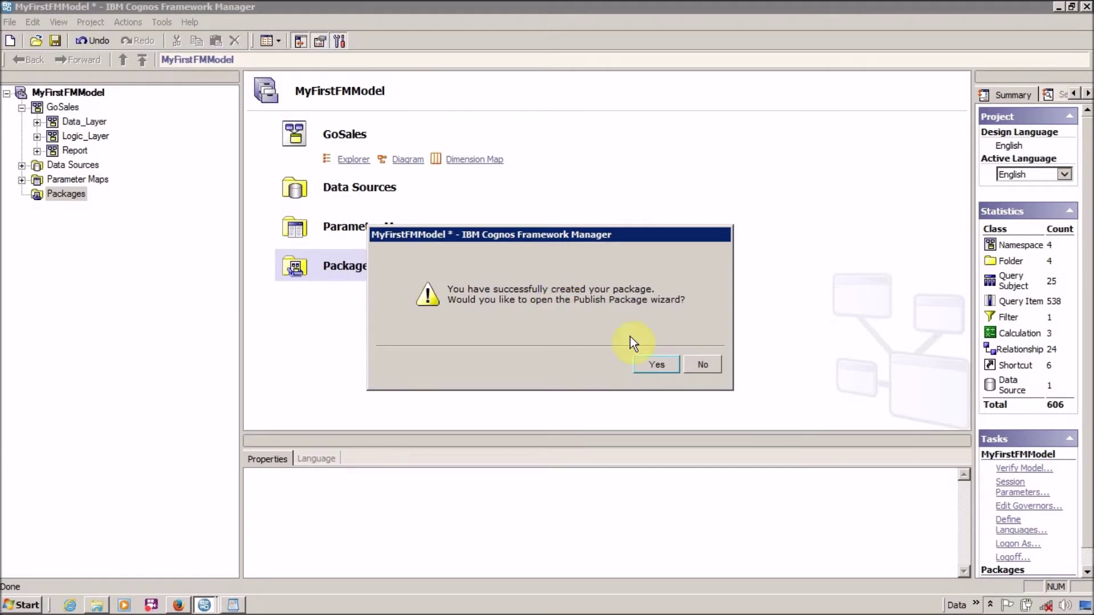
- Launch the Publish wizard for Go_Sales to Public Folders with model versioning turned off
left_click(657, 364)
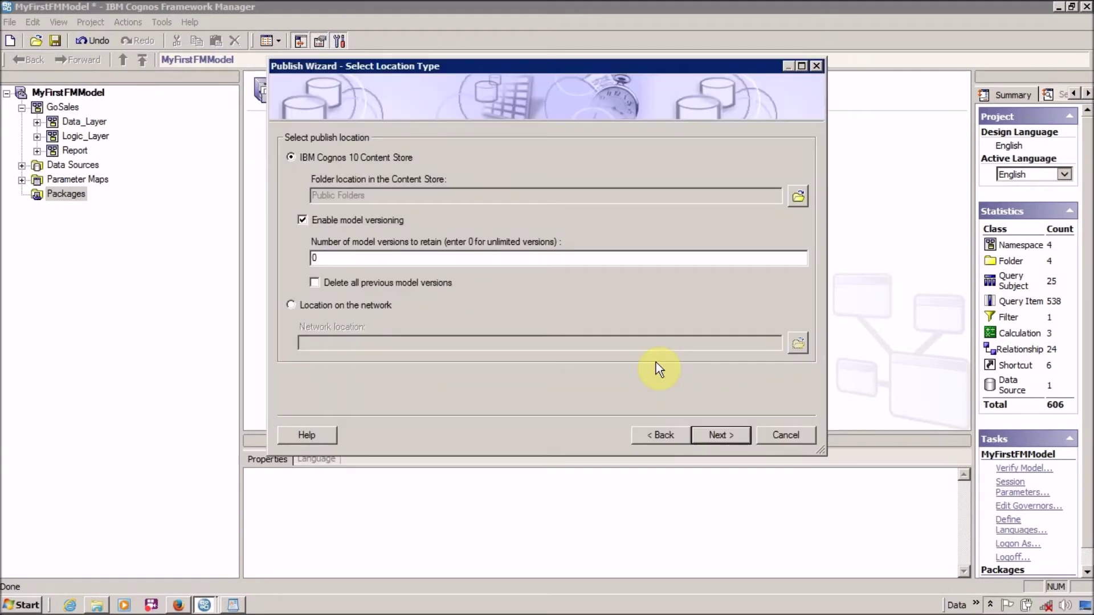
left_click(302, 220)
- Review User and Administrator access without adding security, then publish with verification
left_click(709, 438)
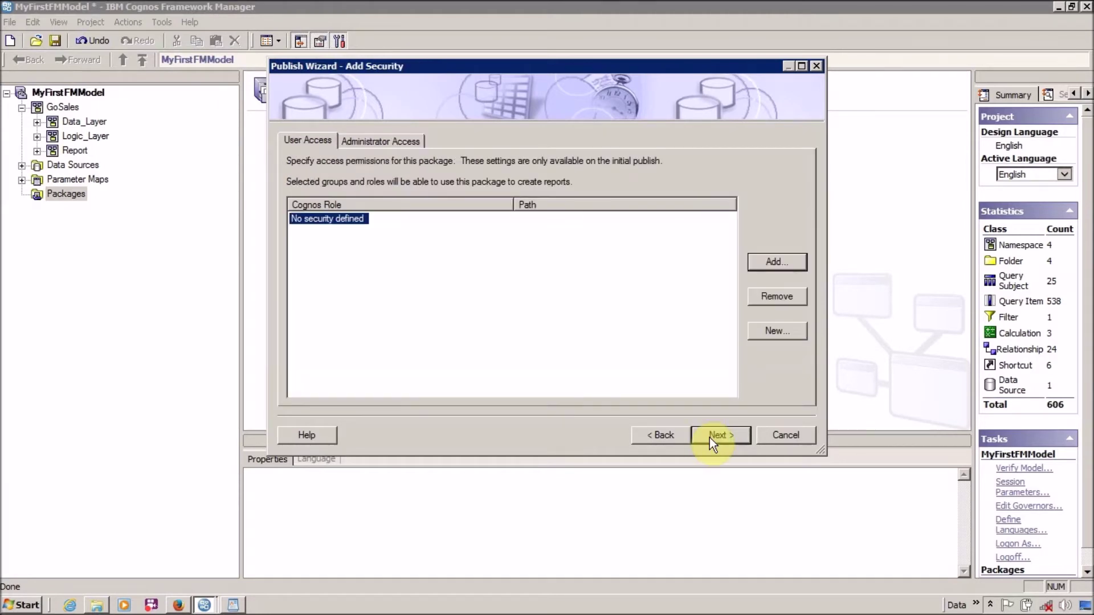
left_click(371, 142)
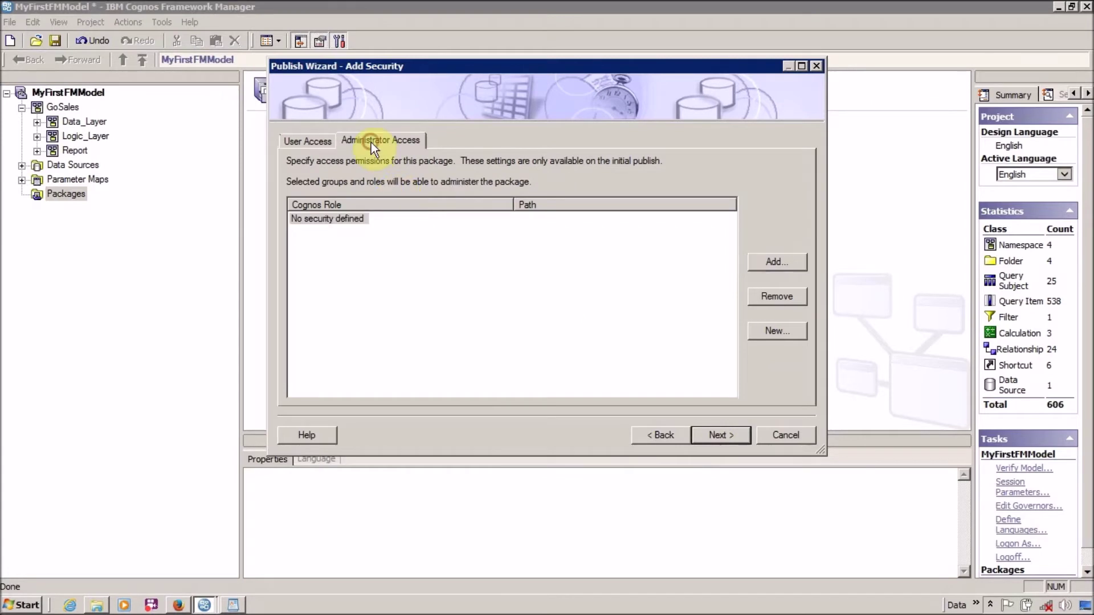
left_click(318, 142)
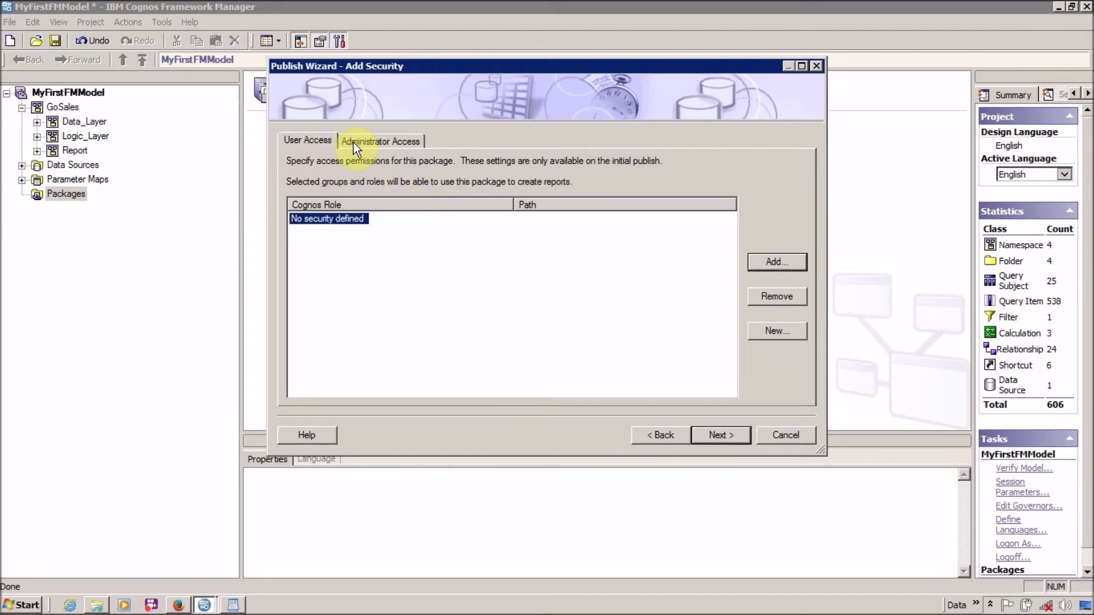
left_click(354, 143)
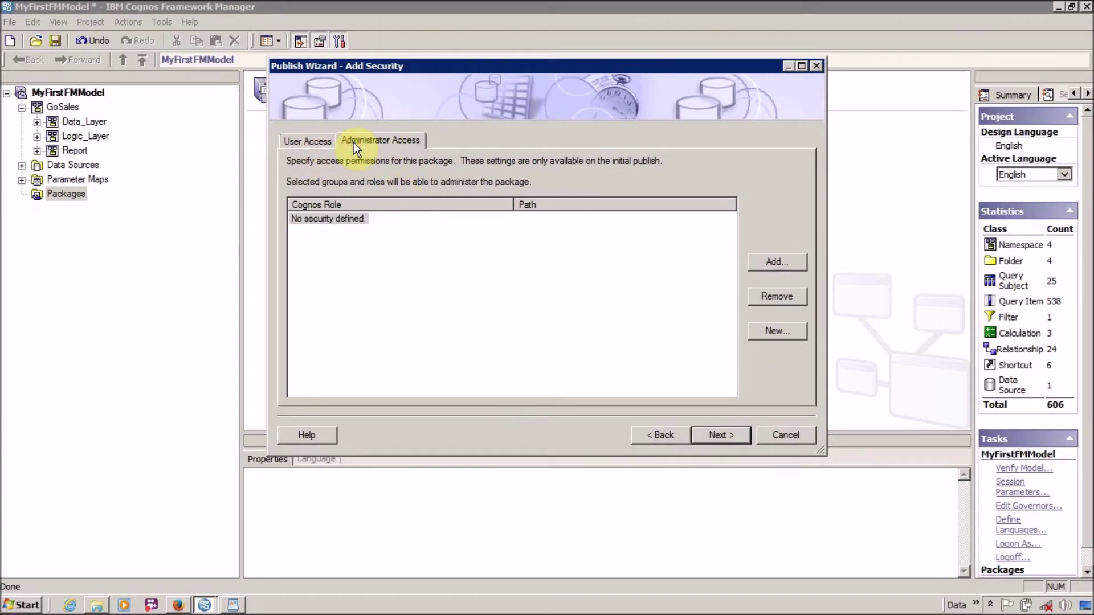
left_click(310, 147)
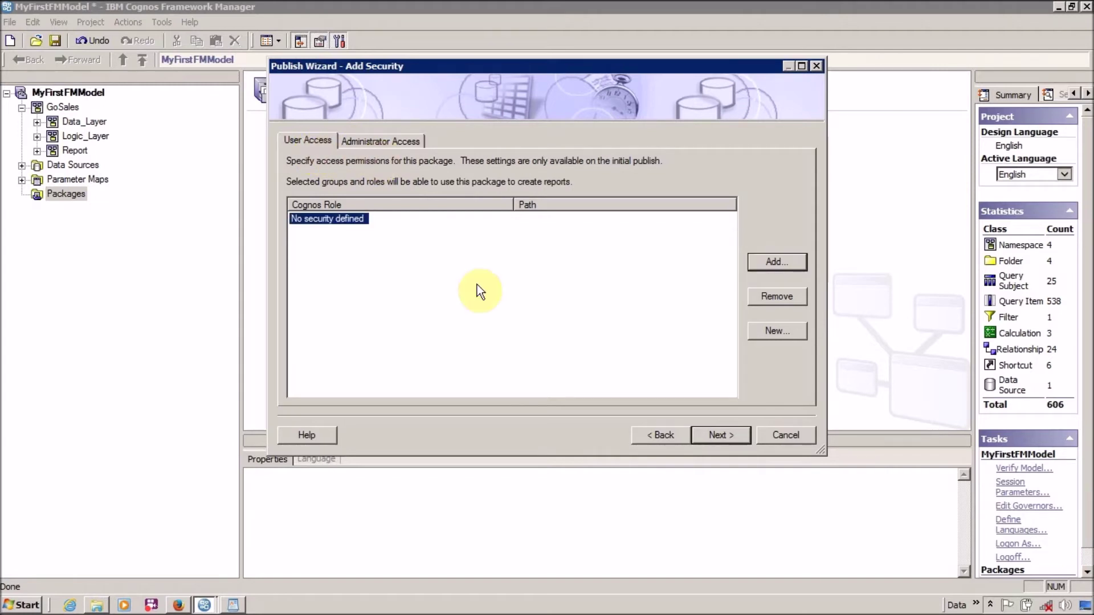
left_click(716, 435)
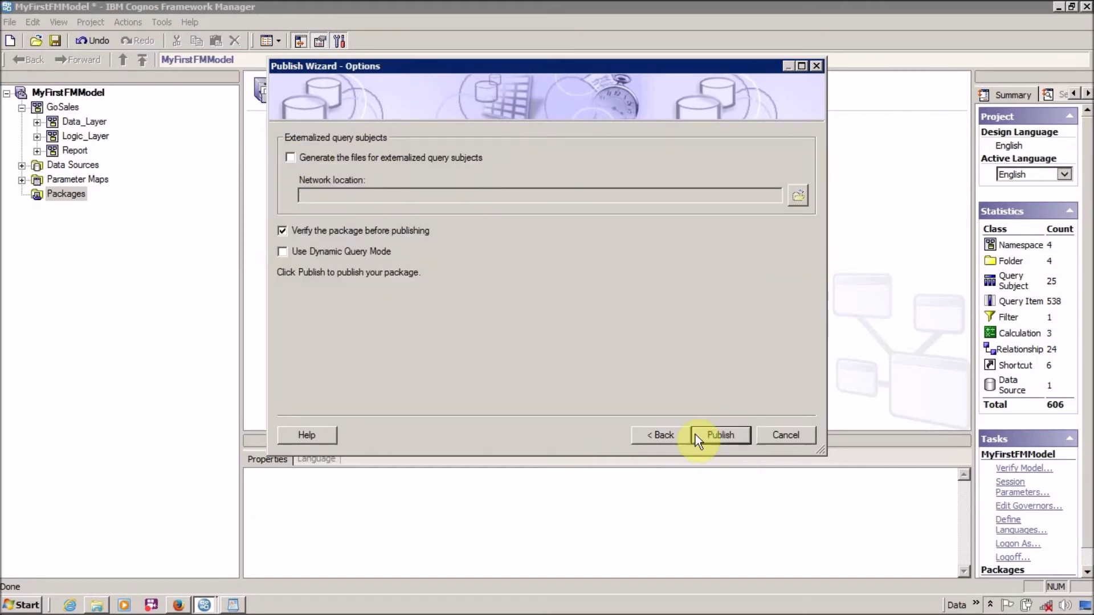
left_click(717, 435)
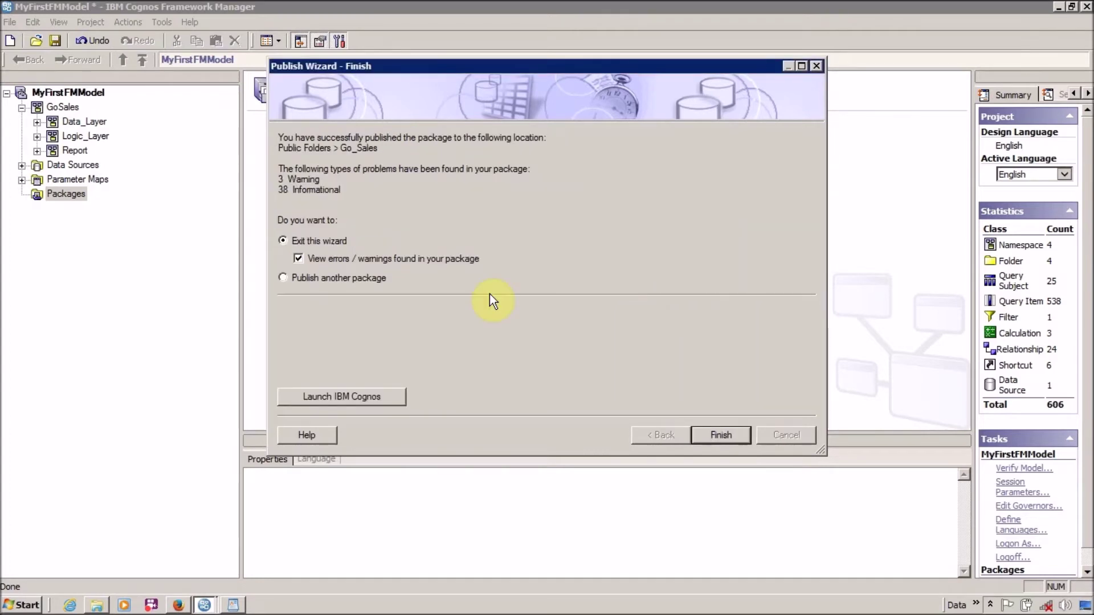
- Finish publishing, scroll through the 3 warnings in Verify Model results, and close them
left_click(720, 433)
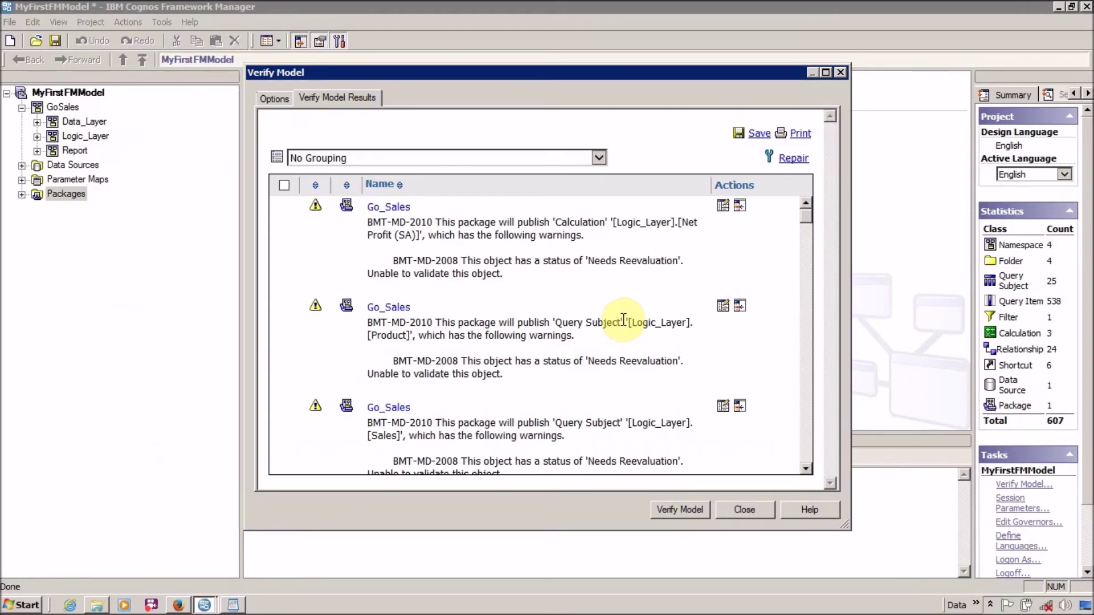
left_click_drag(808, 215, 805, 238)
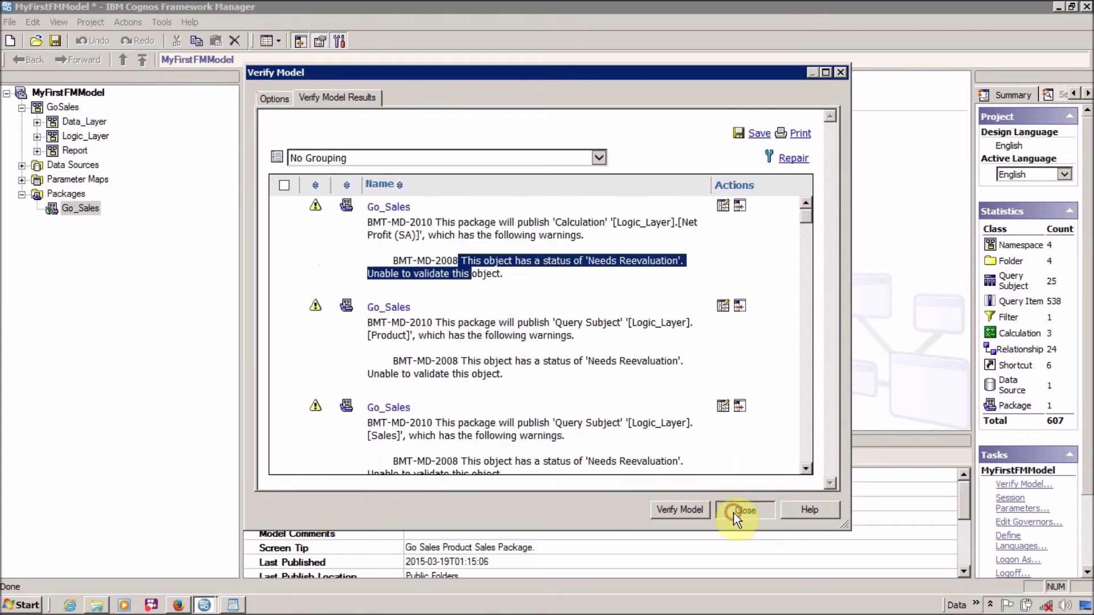
left_click(736, 511)
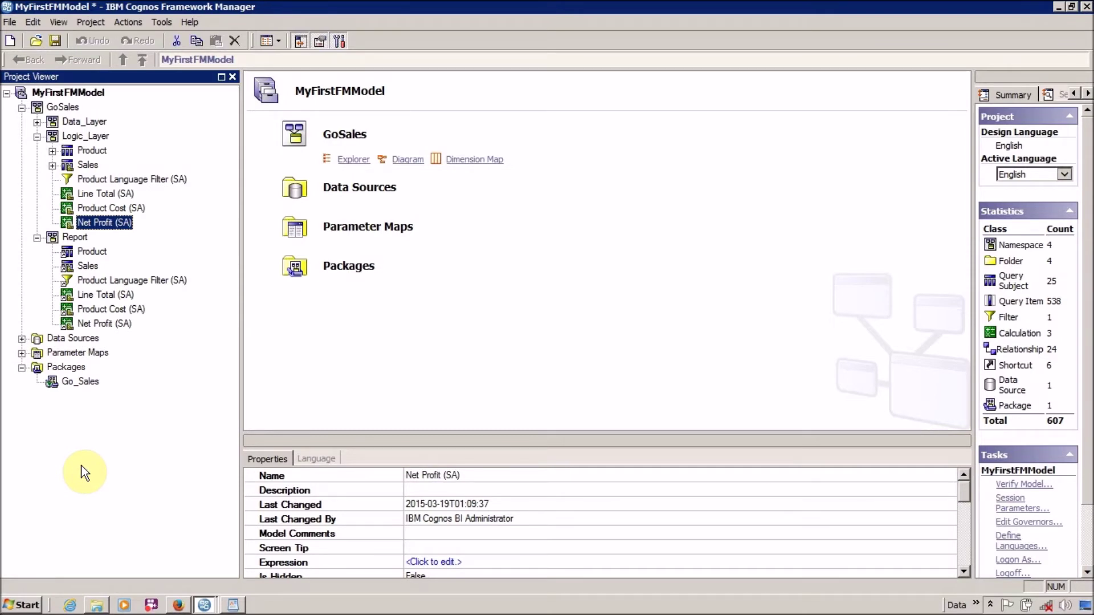
- Review the Go_Sales package's Last Publish Location, leave it unchanged, and switch to Cognos Administration in Firefox
left_click(85, 381)
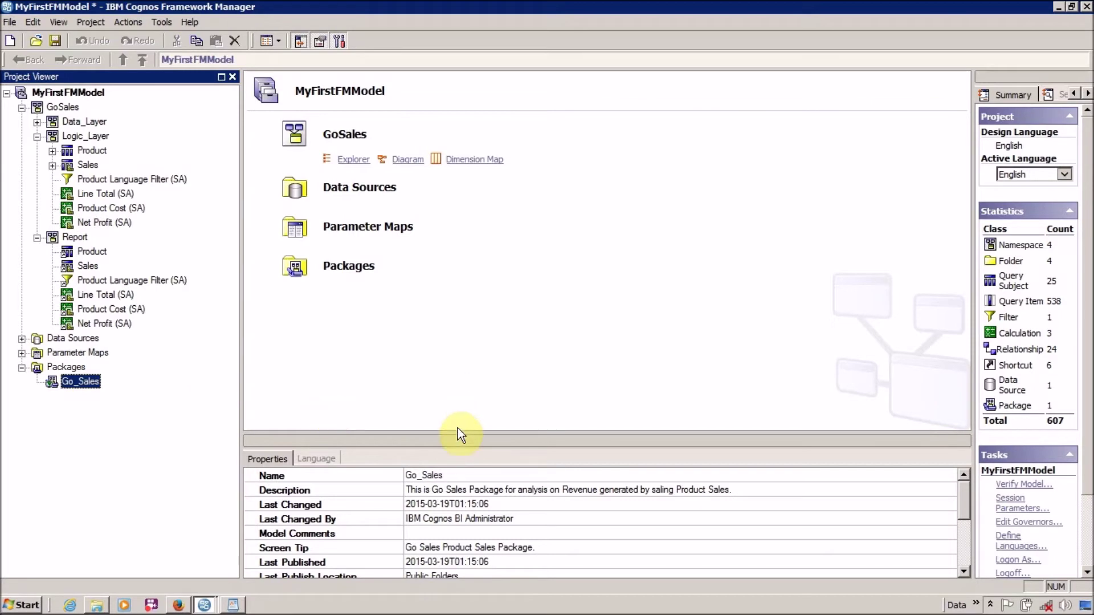
left_click_drag(457, 435, 438, 220)
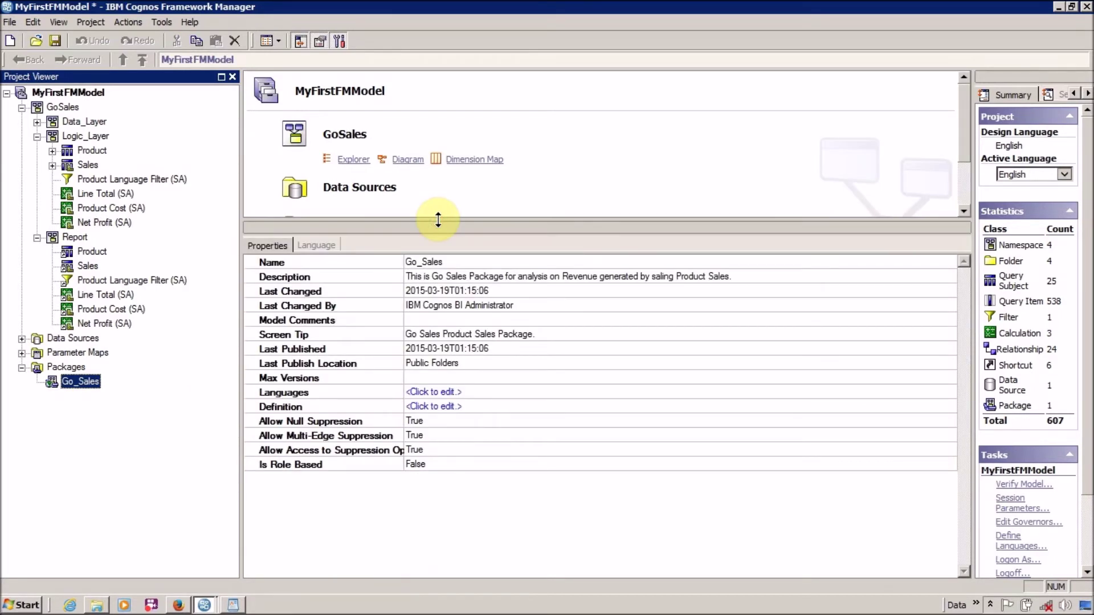
left_click(468, 367)
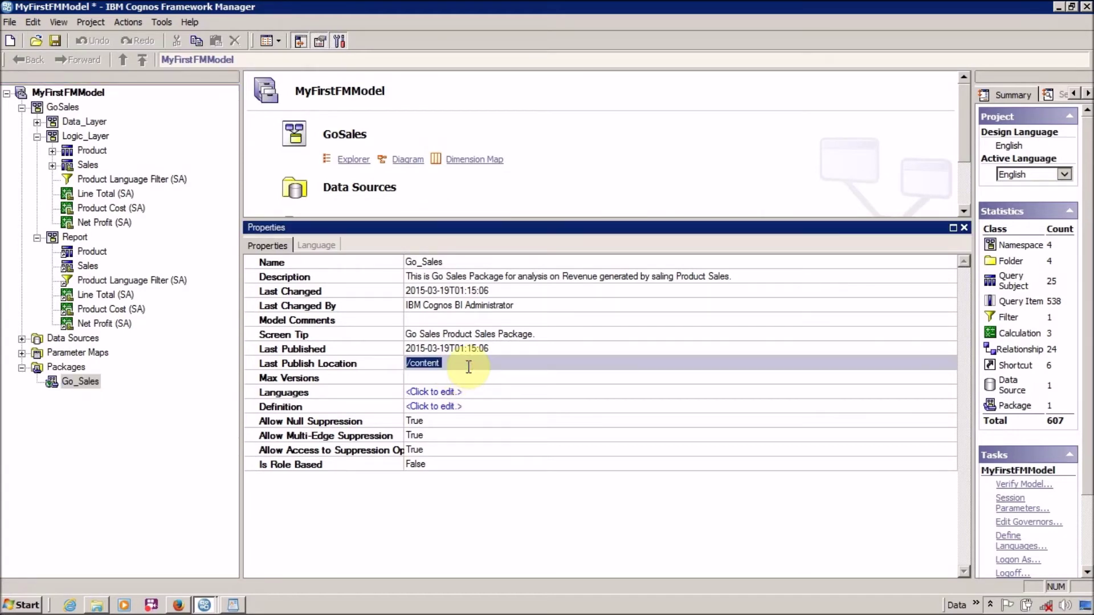
left_click(529, 535)
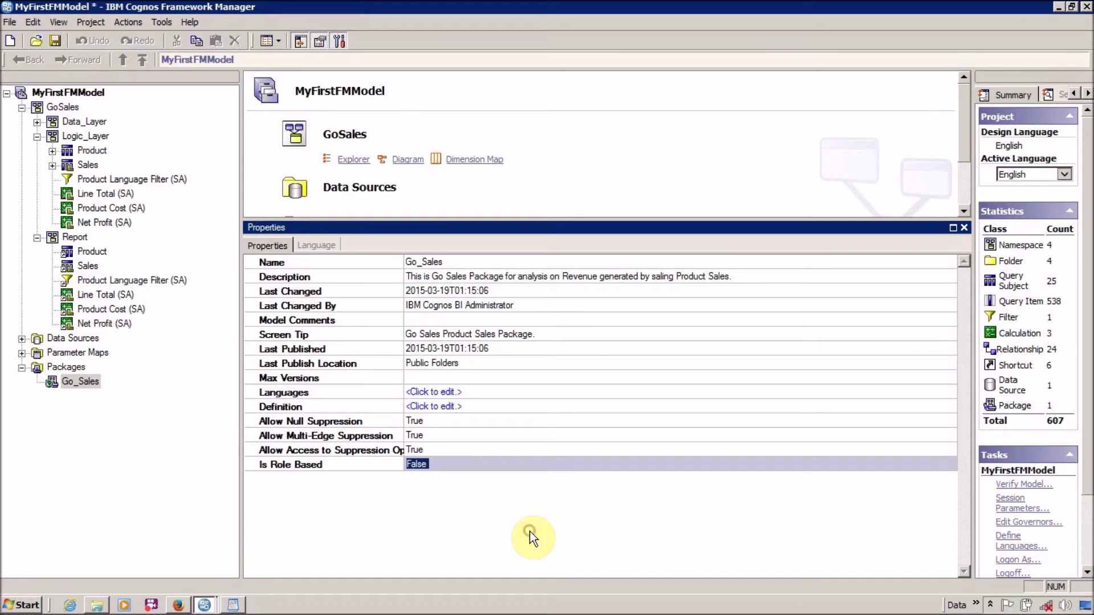
left_click(179, 605)
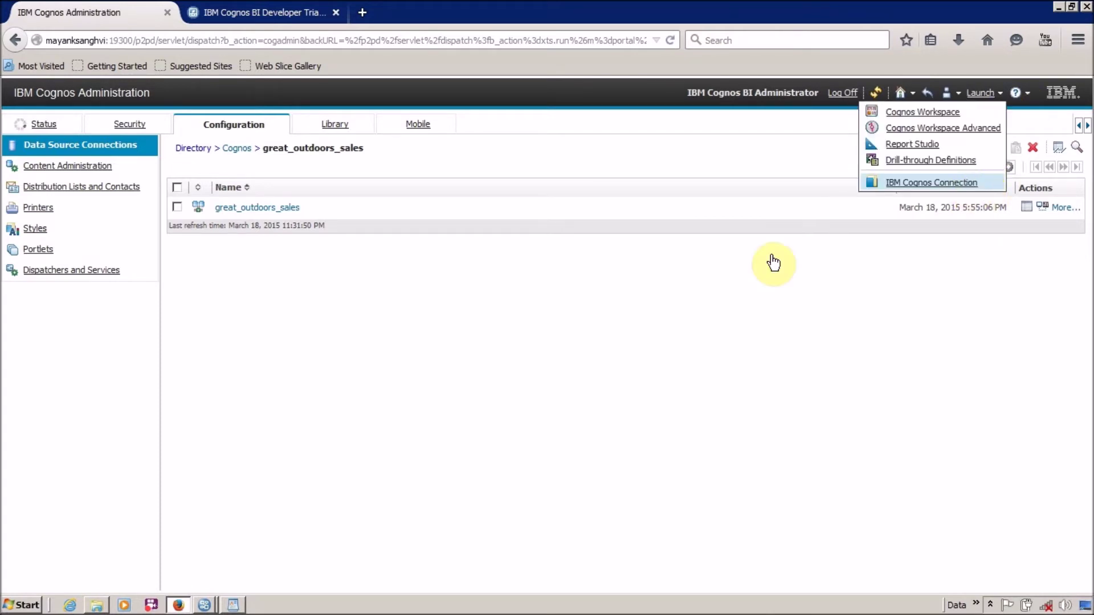
- Go to IBM Cognos Connection and tick the Go_Sales package in Public Folders
left_click(879, 184)
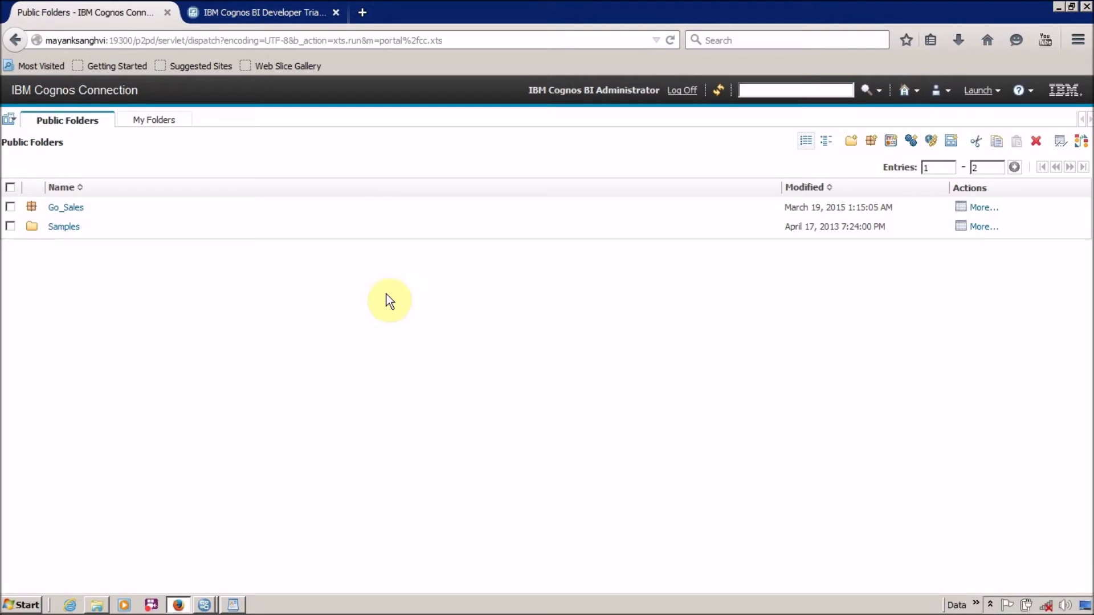
left_click(9, 207)
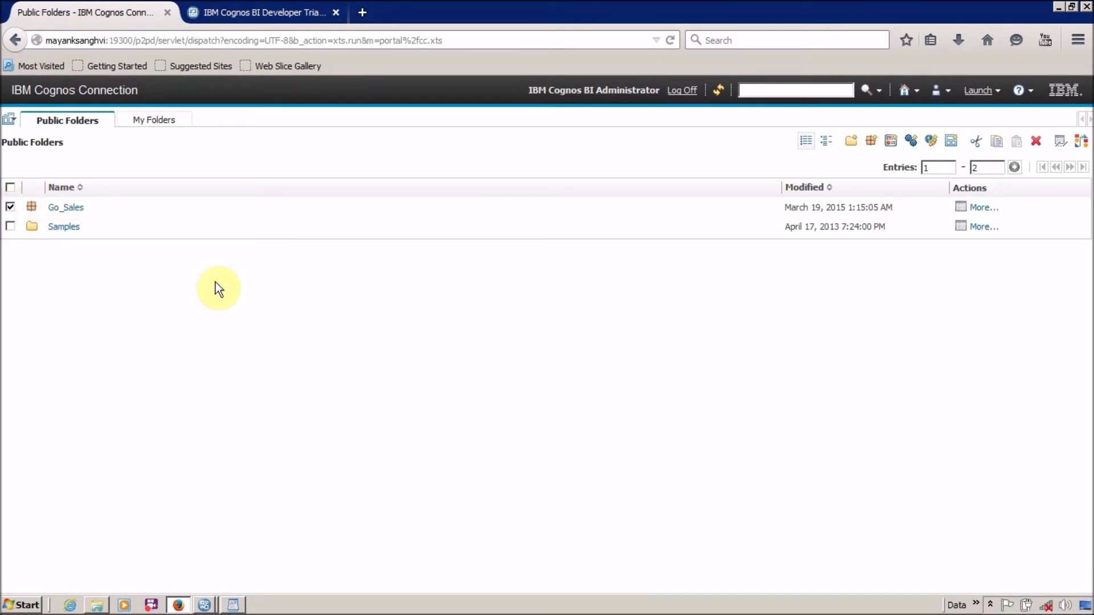
- Launch Report Studio on Go_Sales, allowing the blocked rsapp.htm pop-up and closing the error window
left_click(1001, 94)
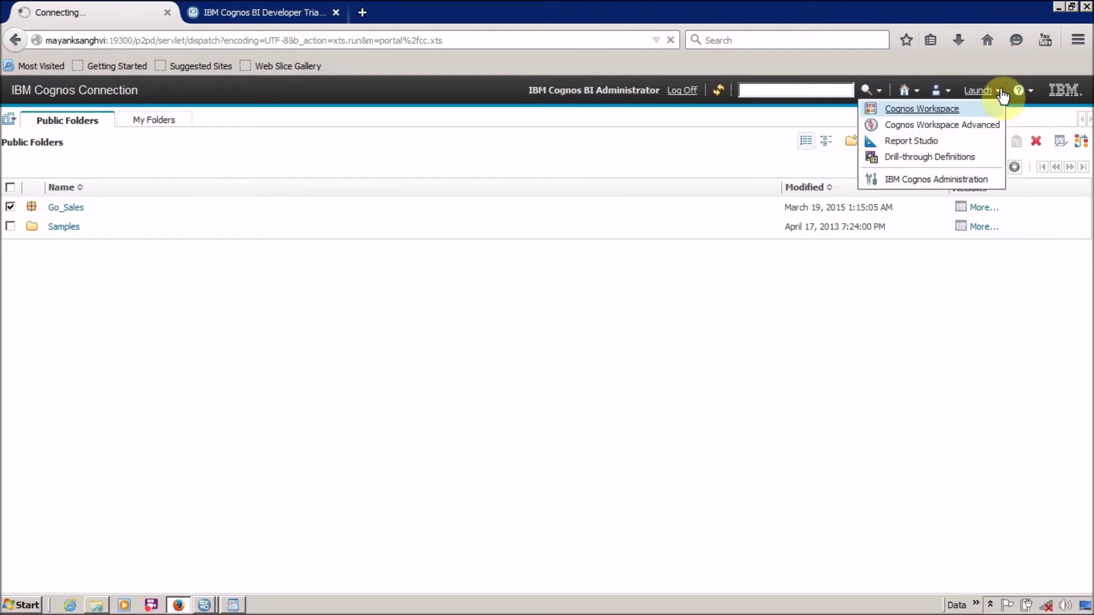
left_click(961, 145)
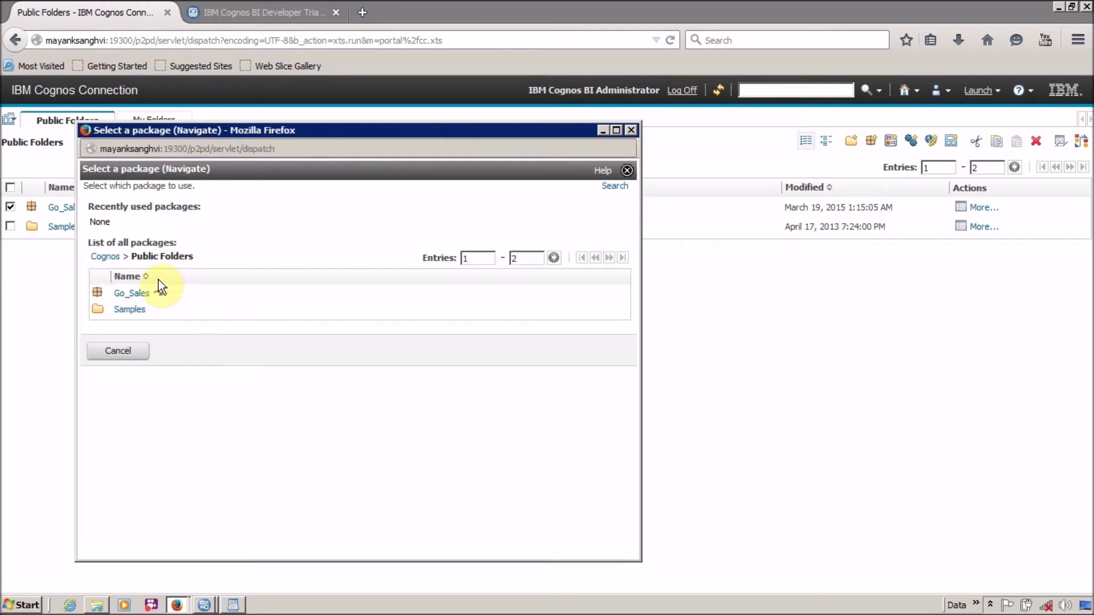
left_click(135, 293)
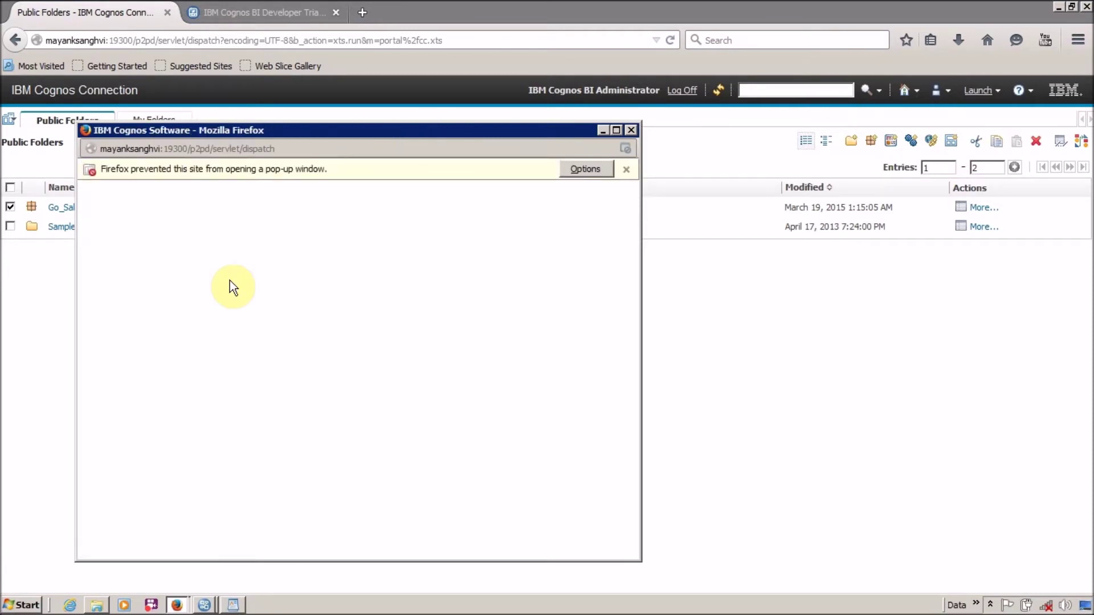
left_click(579, 170)
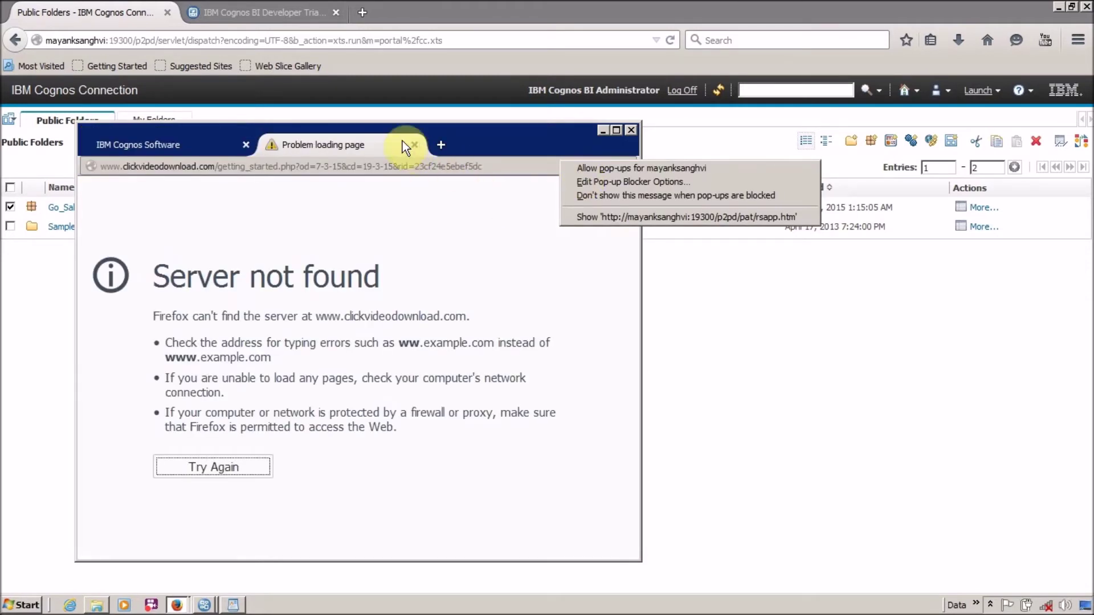
left_click(592, 216)
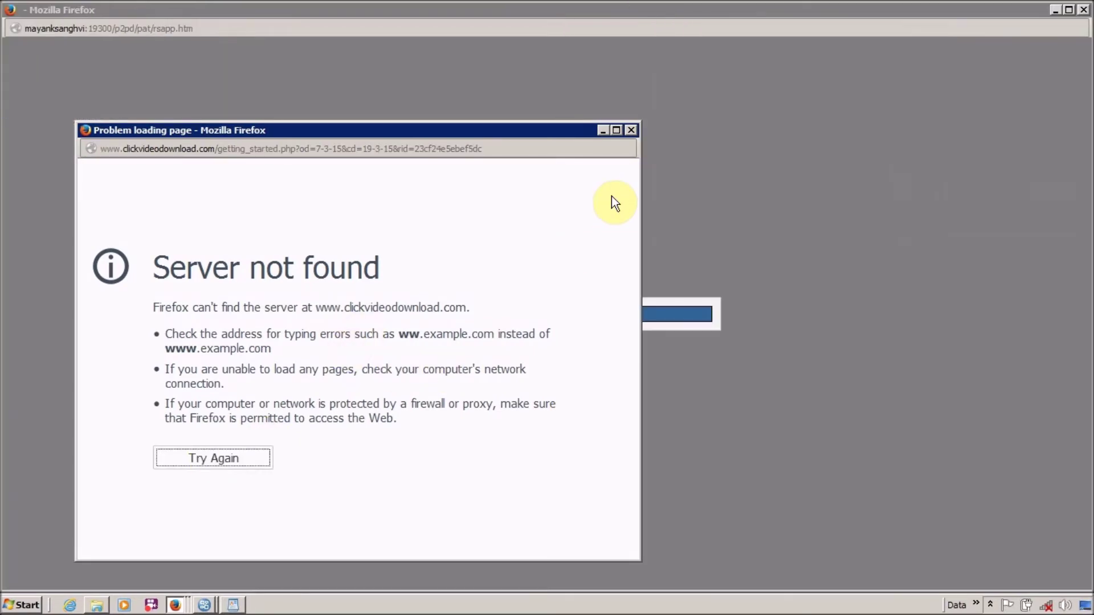
left_click(629, 131)
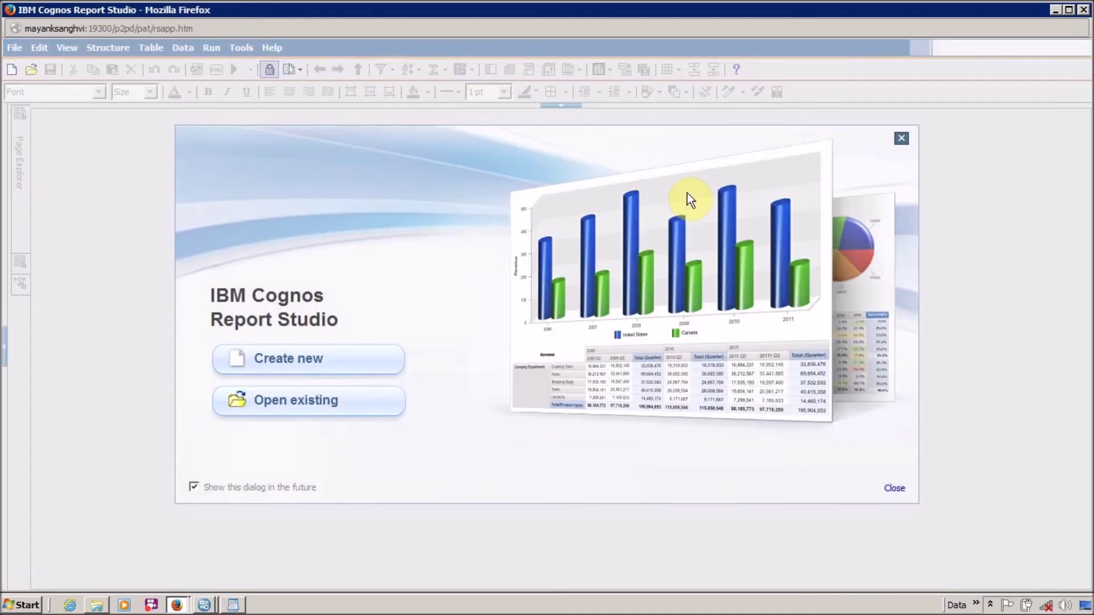
- Create a new report with the Blank layout
left_click(262, 370)
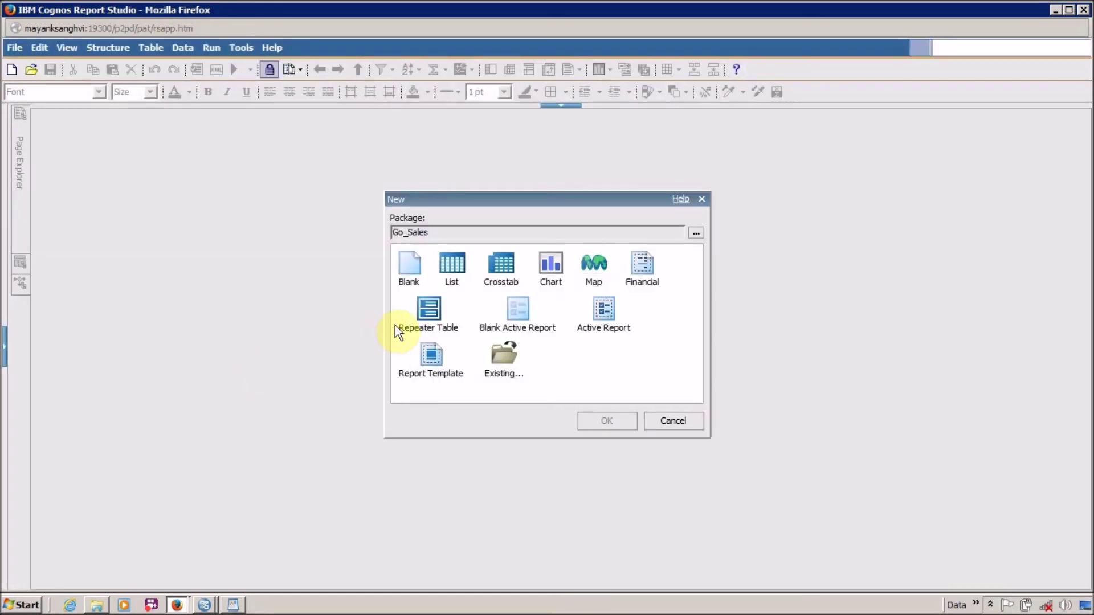
left_click(408, 268)
left_click(604, 422)
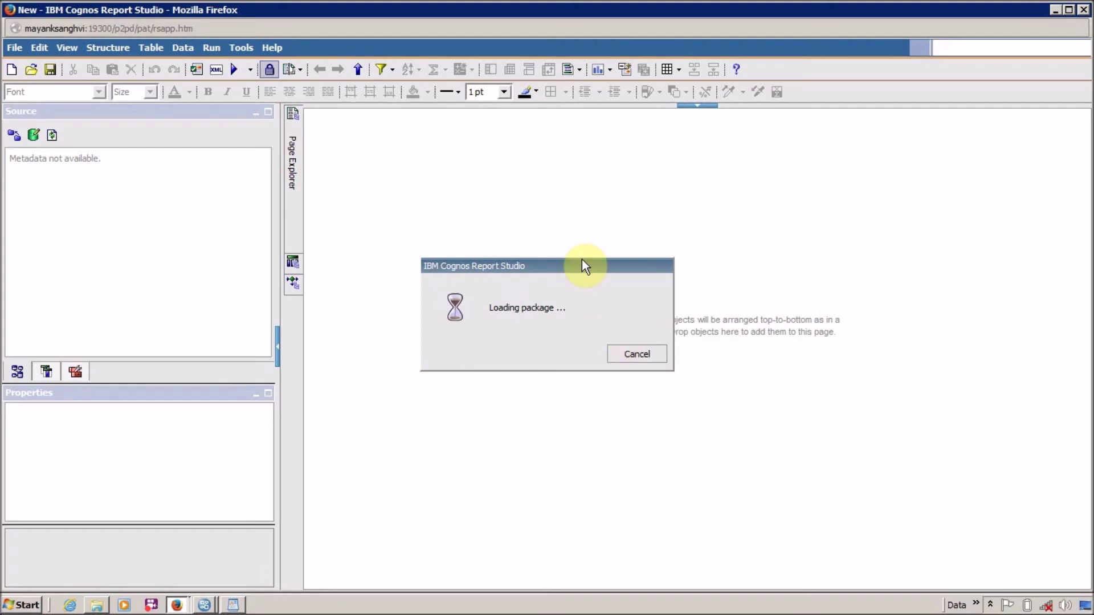
- Cancel the stalled package load and refresh the Source pane to load Go_Sales metadata
left_click_drag(573, 266, 562, 215)
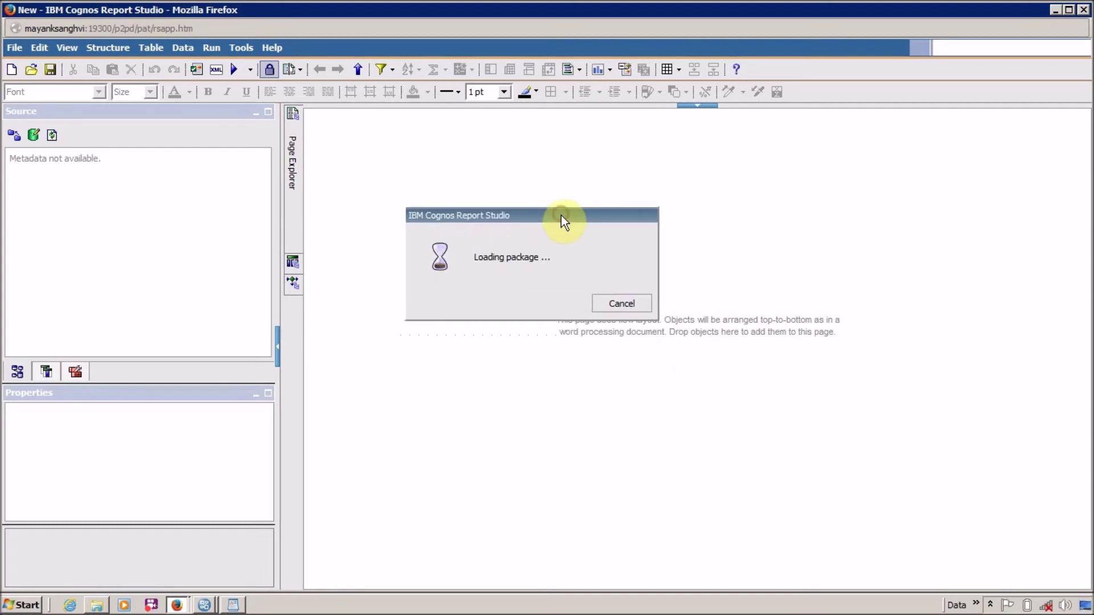
left_click(610, 308)
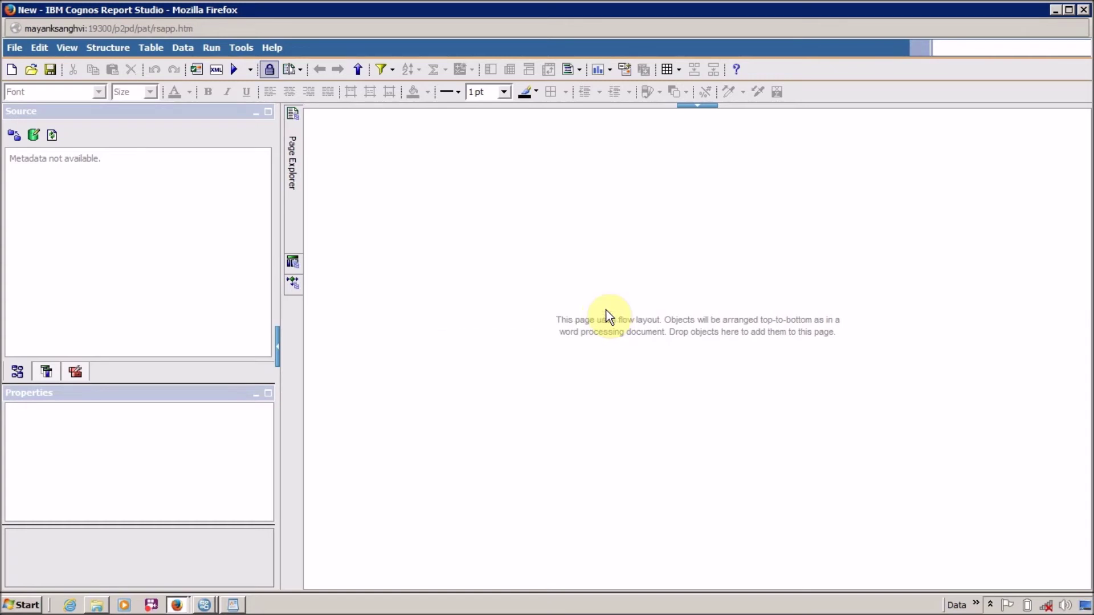
left_click(50, 137)
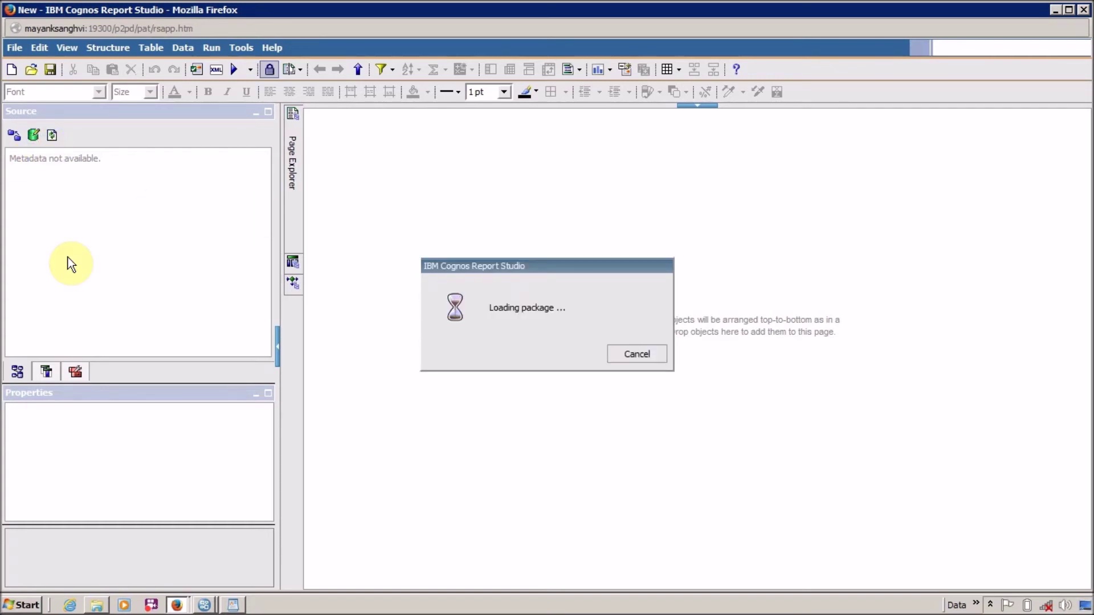
key("ctrl+shift+Escape")
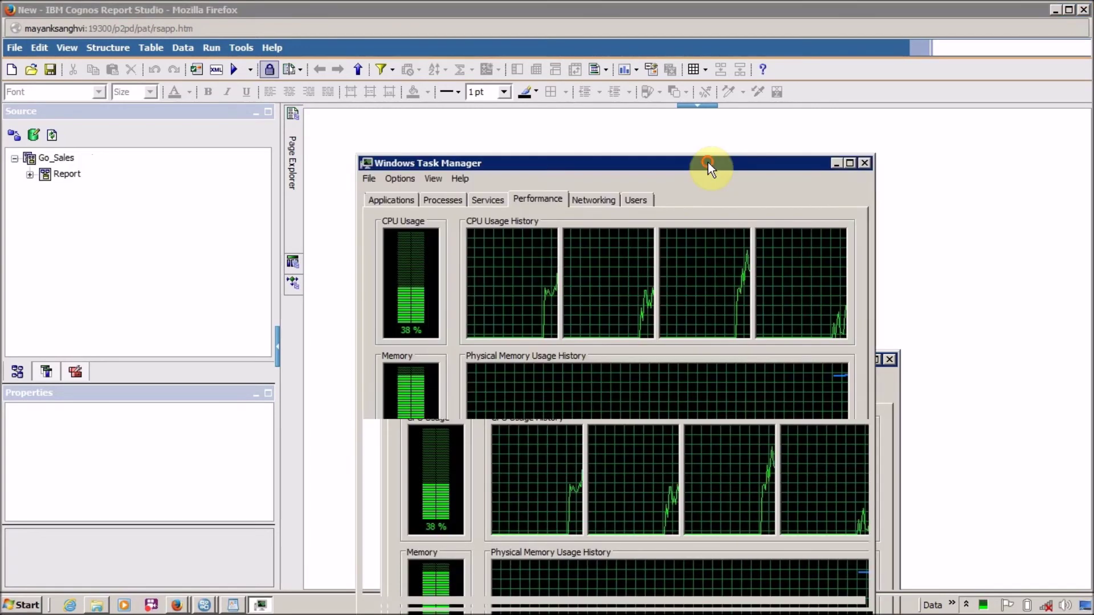
- Expand Report > Sales in the Source tree and begin picking Retailer Name for the page
left_click(865, 163)
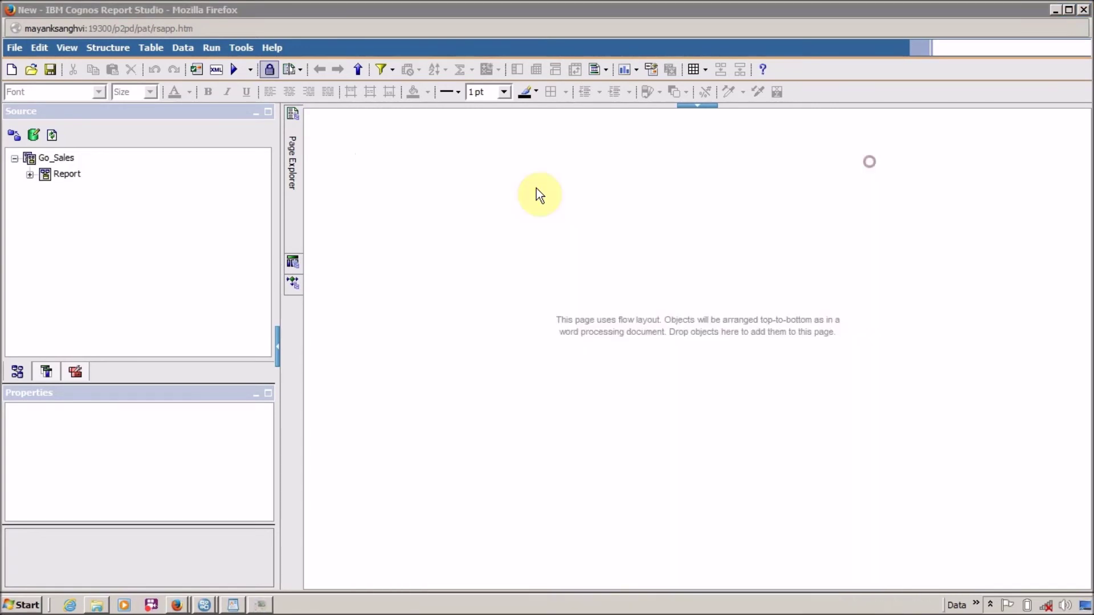
left_click(30, 175)
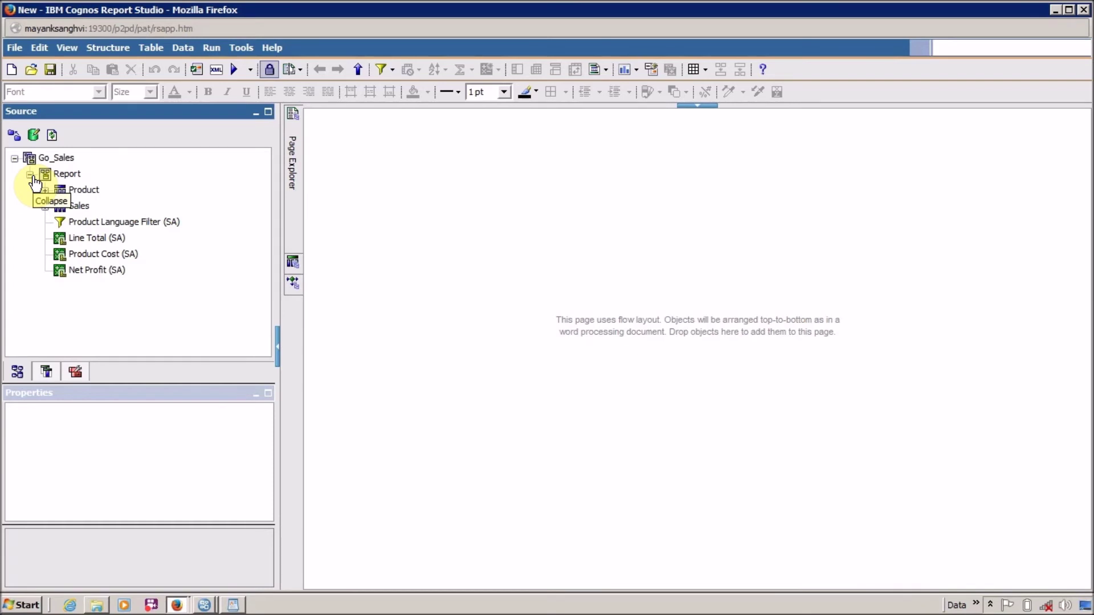
left_click(45, 206)
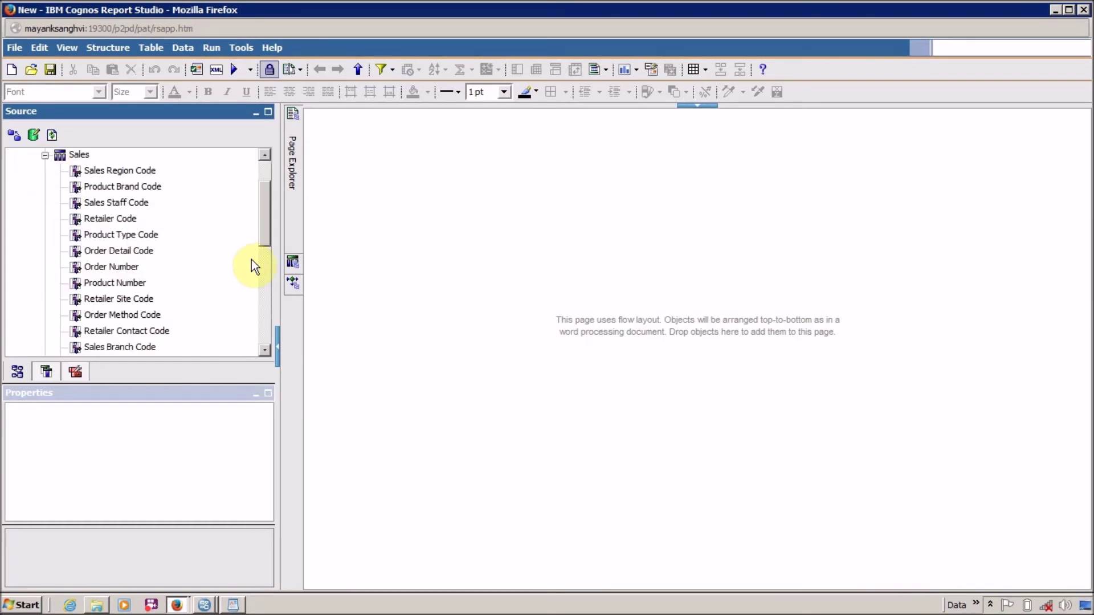
left_click(140, 284)
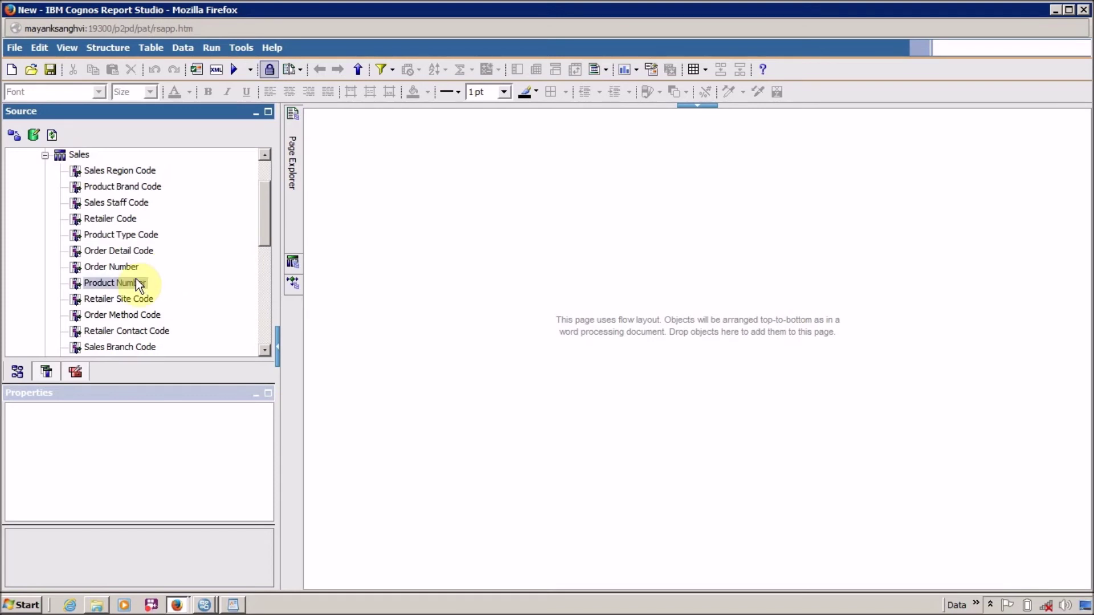
left_click_drag(269, 218, 264, 243)
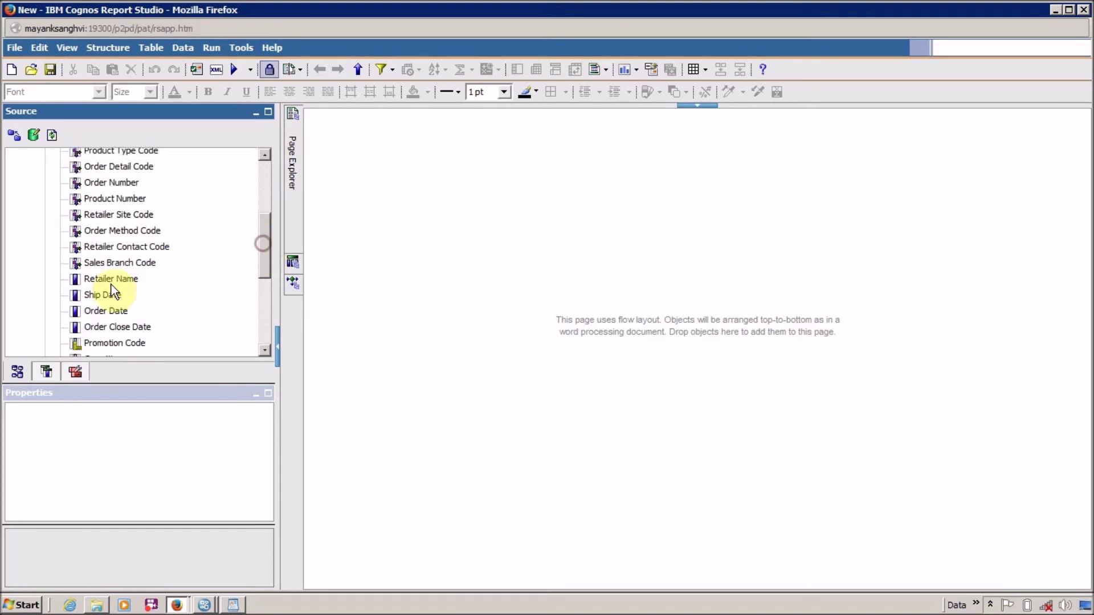
left_click_drag(109, 281, 376, 231)
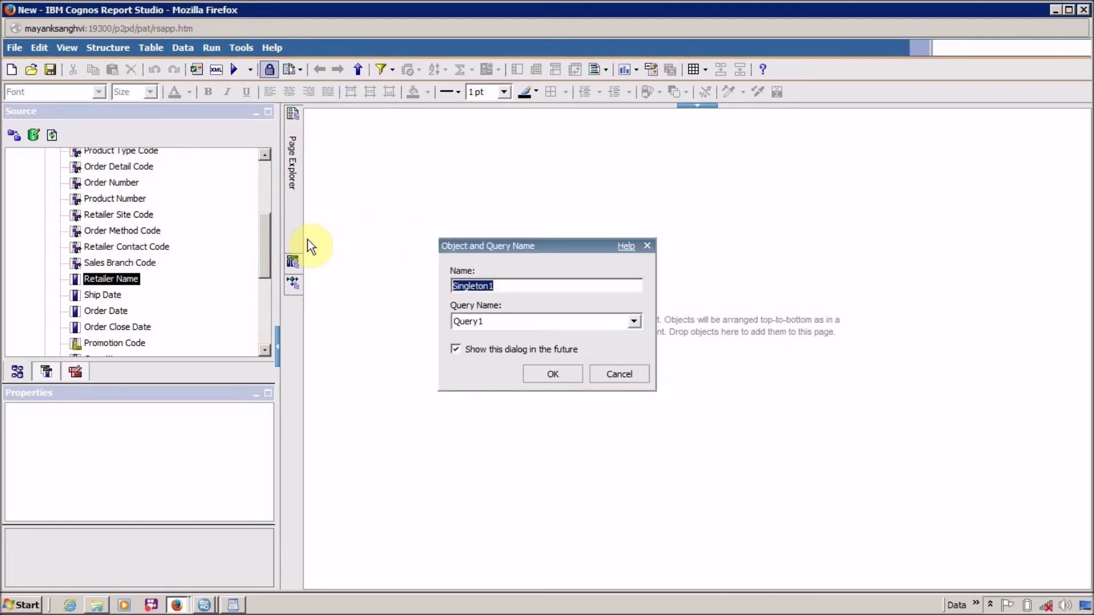
left_click(618, 377)
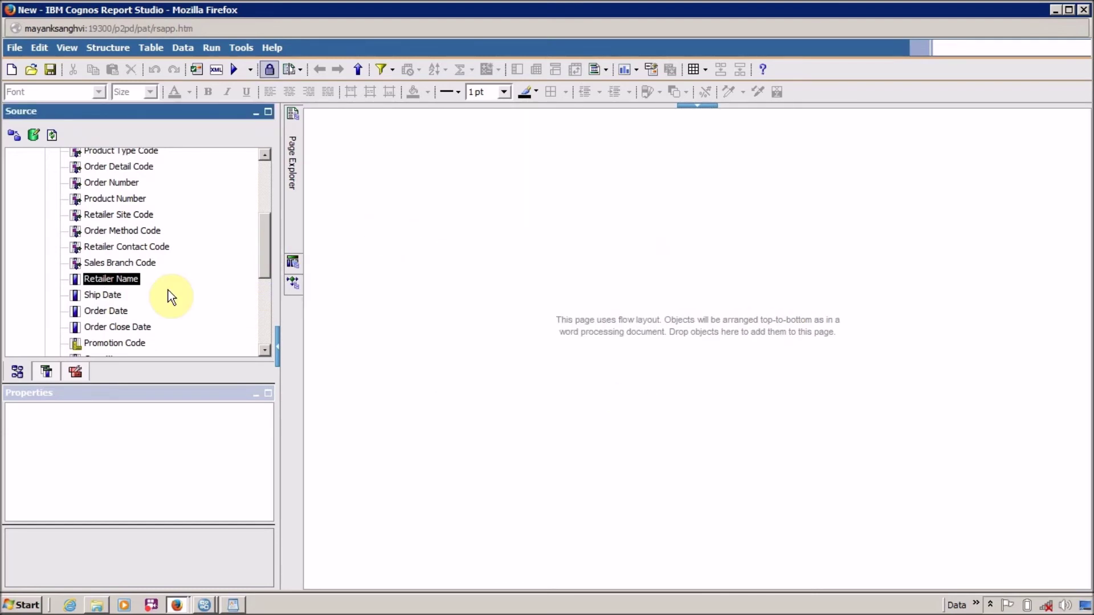
left_click_drag(265, 266, 264, 317)
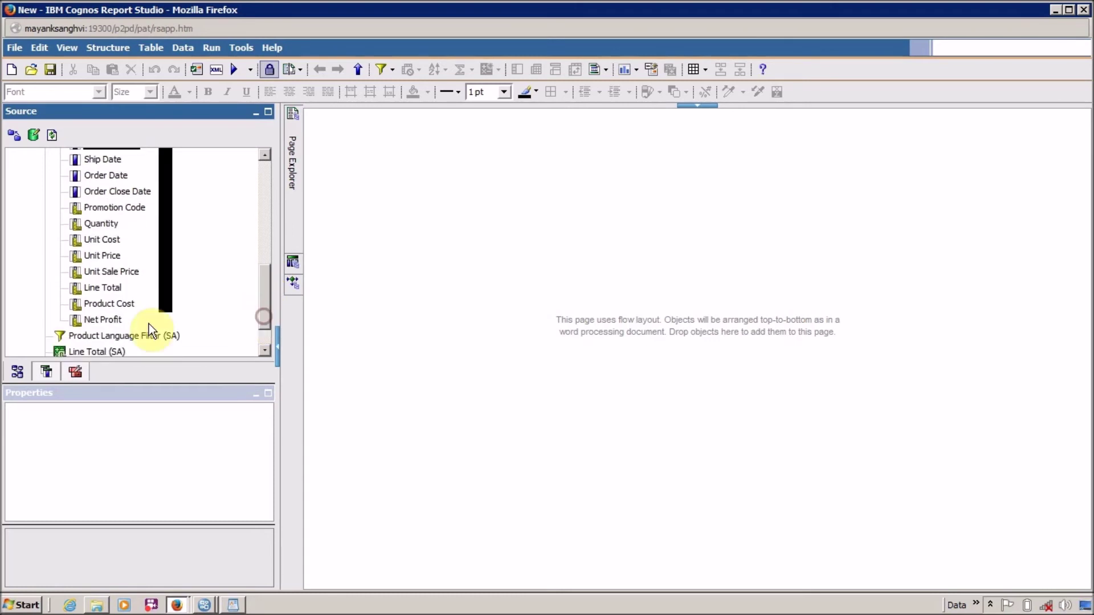
- Add Retailer Name, Net Profit, Order Date and Order Close Date as a list and run it
left_click(115, 319)
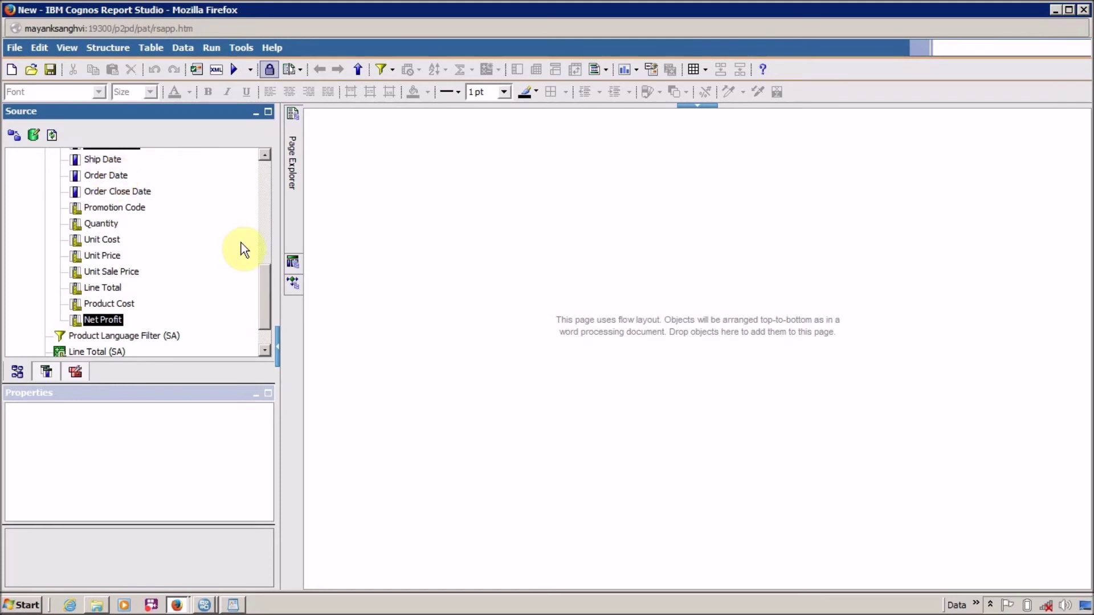
left_click(106, 175, "ctrl")
left_click_drag(267, 313, 264, 276)
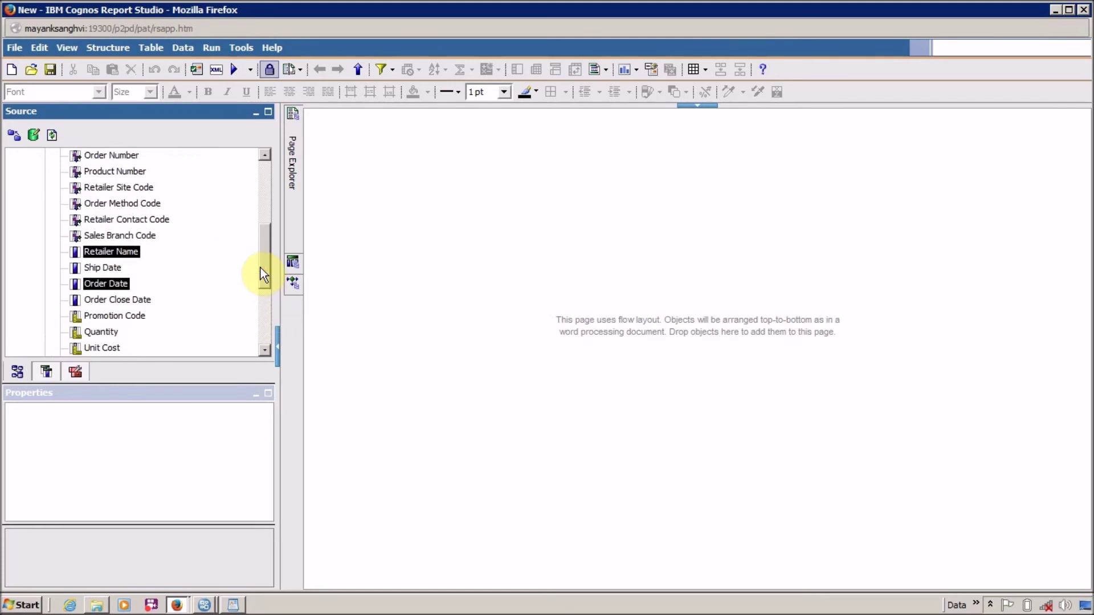
left_click(139, 299, "ctrl")
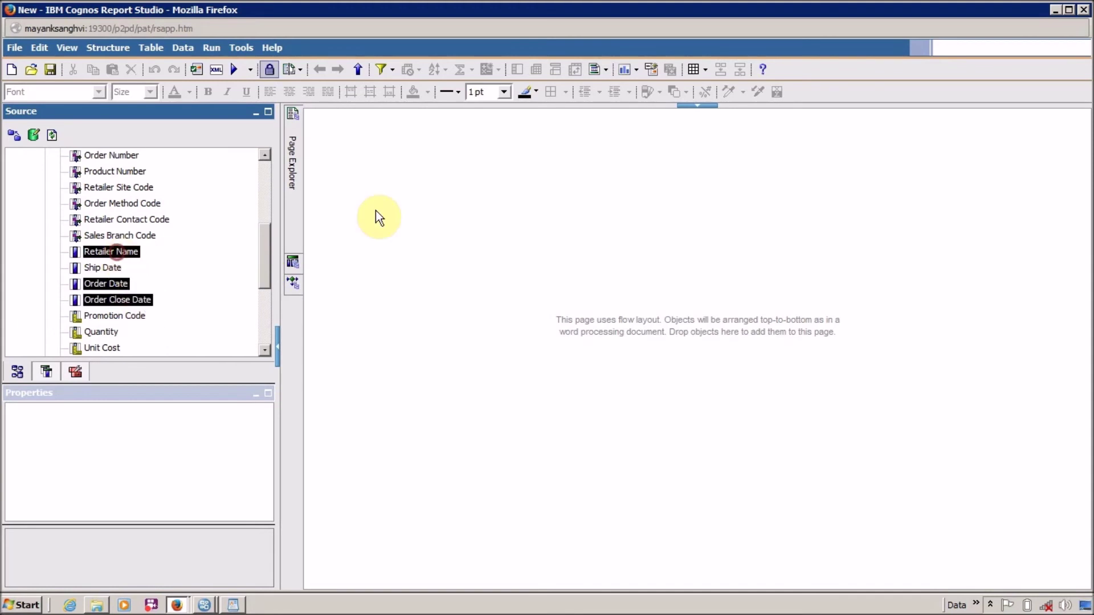
left_click_drag(379, 216, 421, 212)
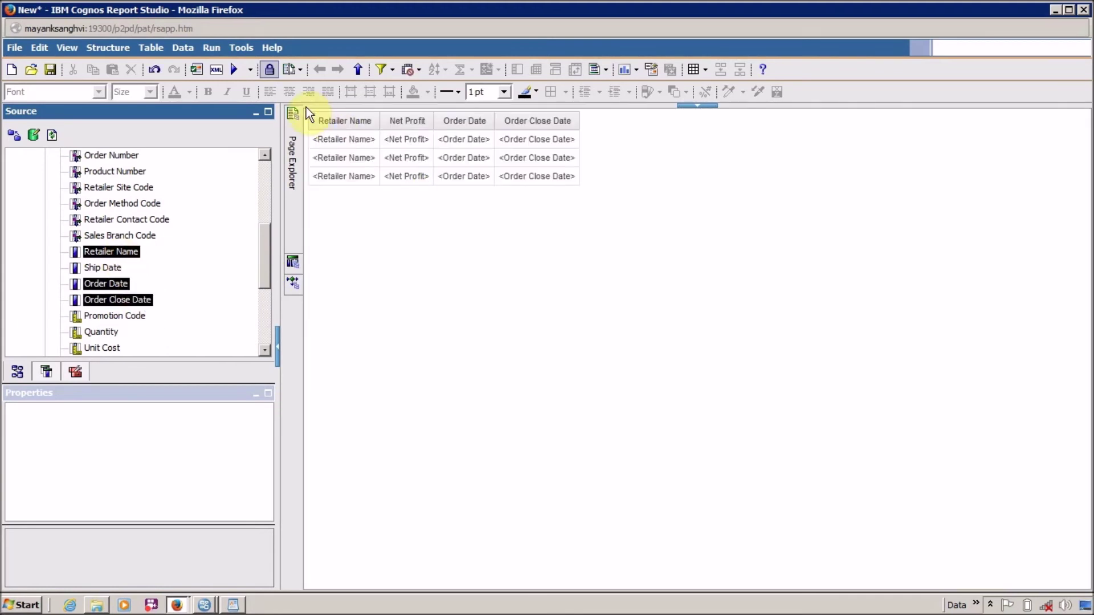
left_click(233, 70)
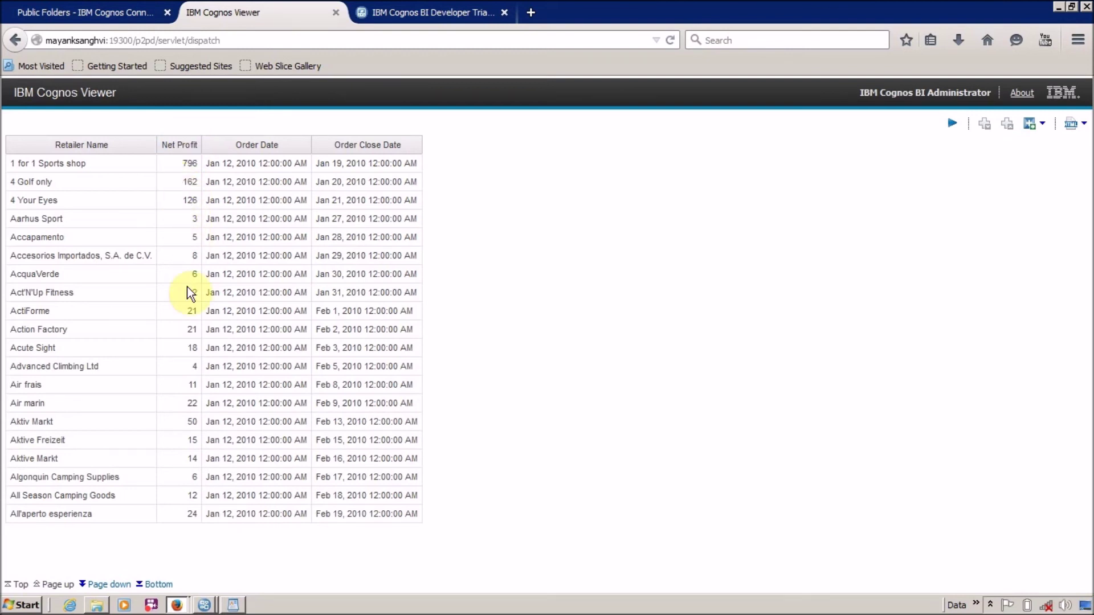
- Once the report renders in Cognos Viewer, return to Framework Manager
key("alt+Tab")
key("alt+Tab")
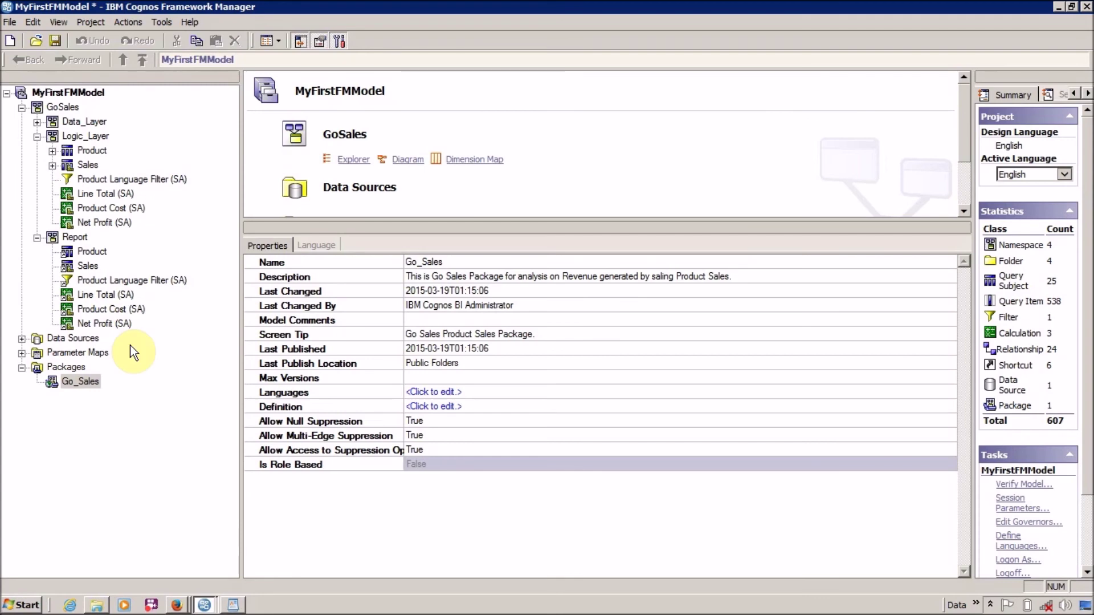
- Inspect the Sales query subject's Filters, Determinants and Net Profit source, then return to the report
double_click(67, 165)
left_click(126, 32)
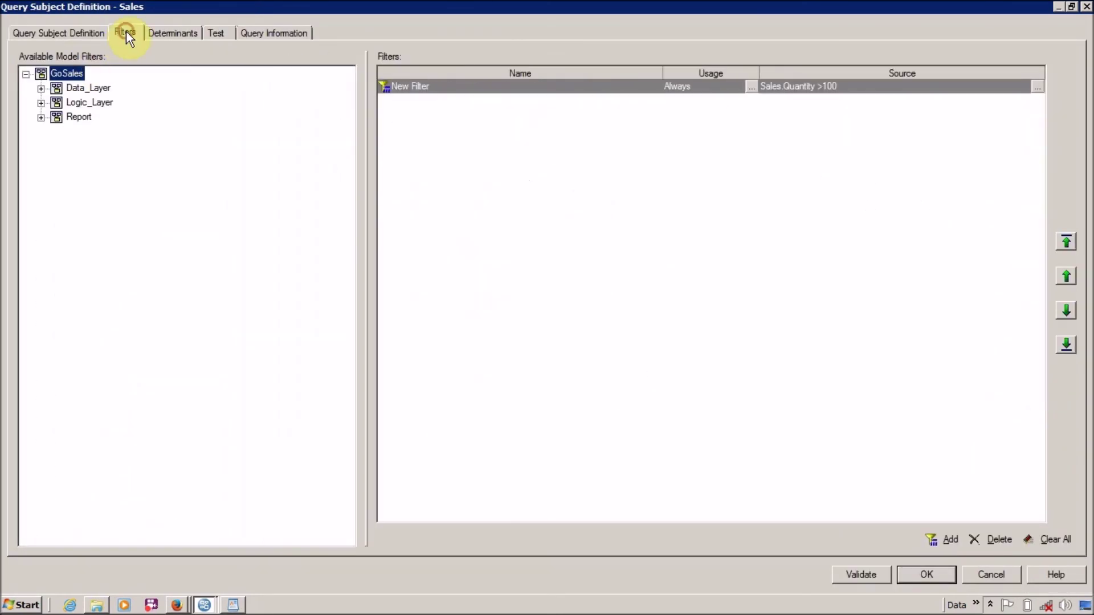
left_click(155, 36)
left_click(94, 30)
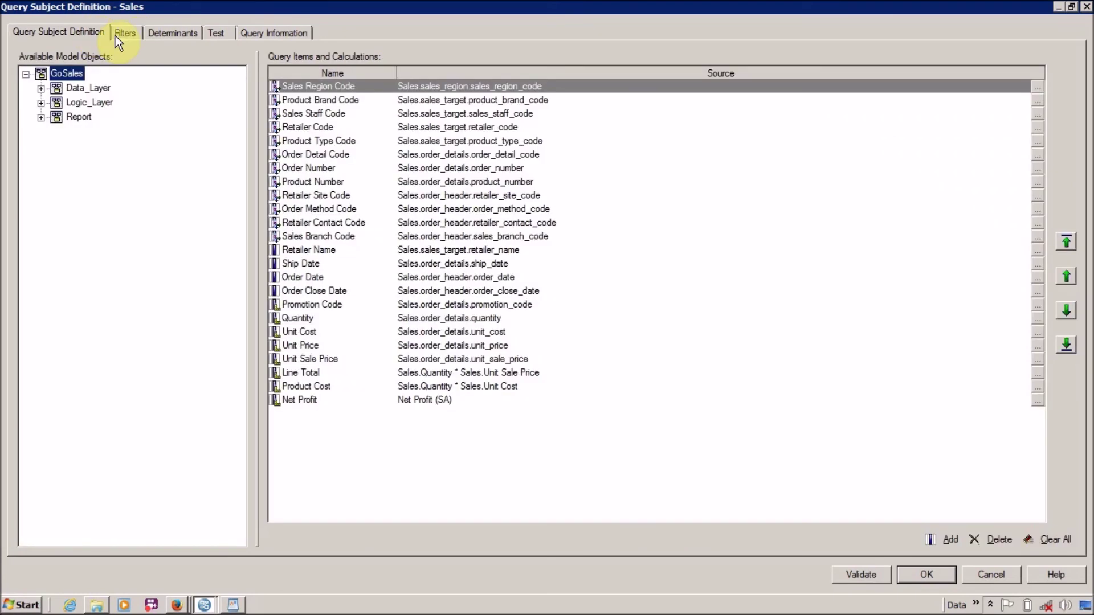
left_click(342, 400)
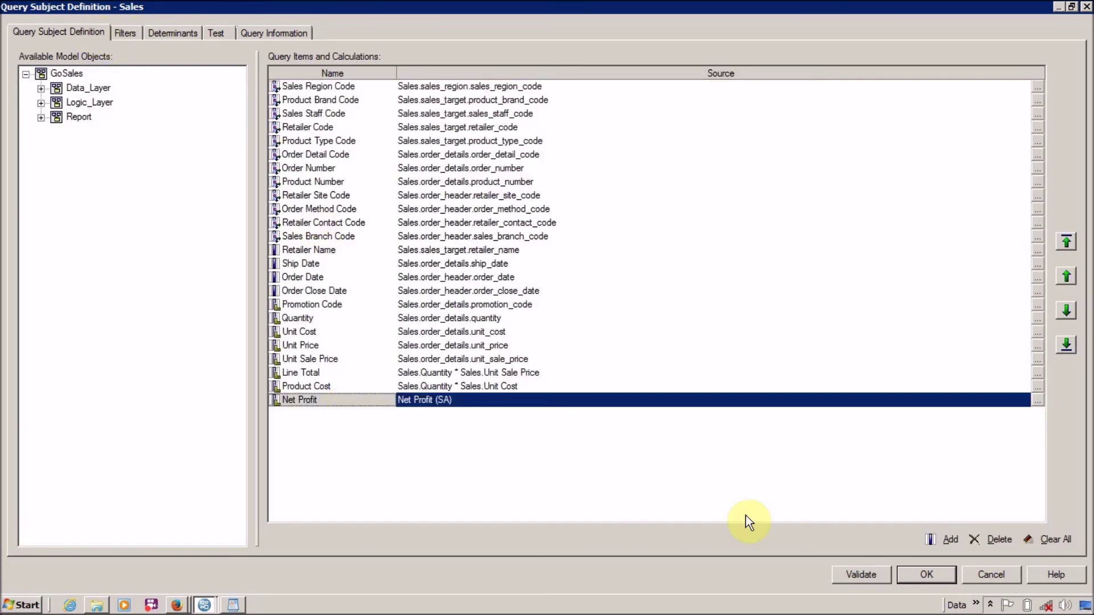
left_click(976, 576)
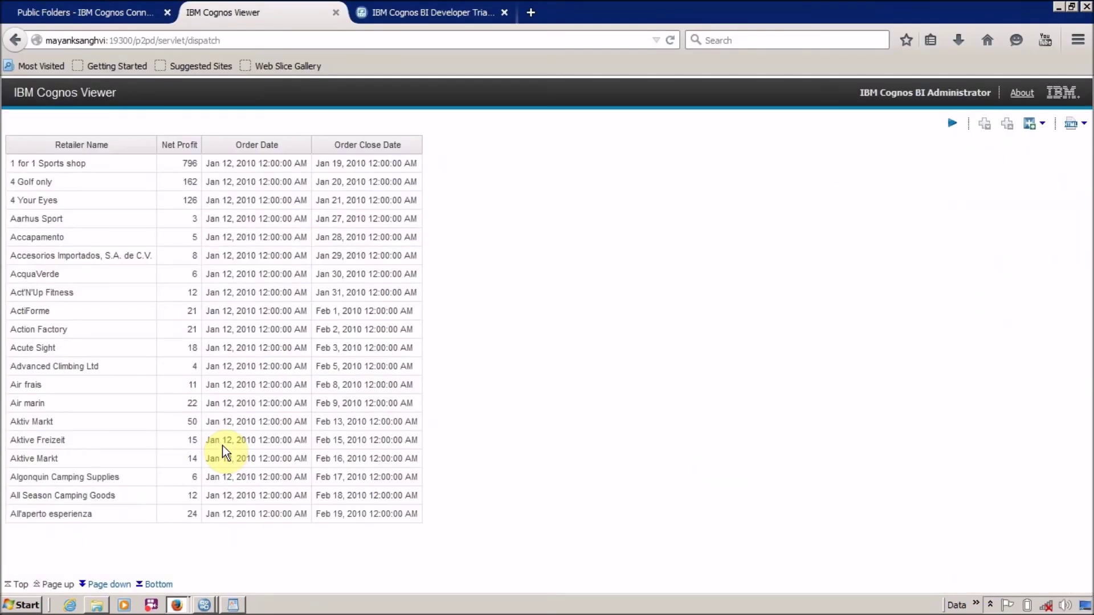
key("alt+Tab")
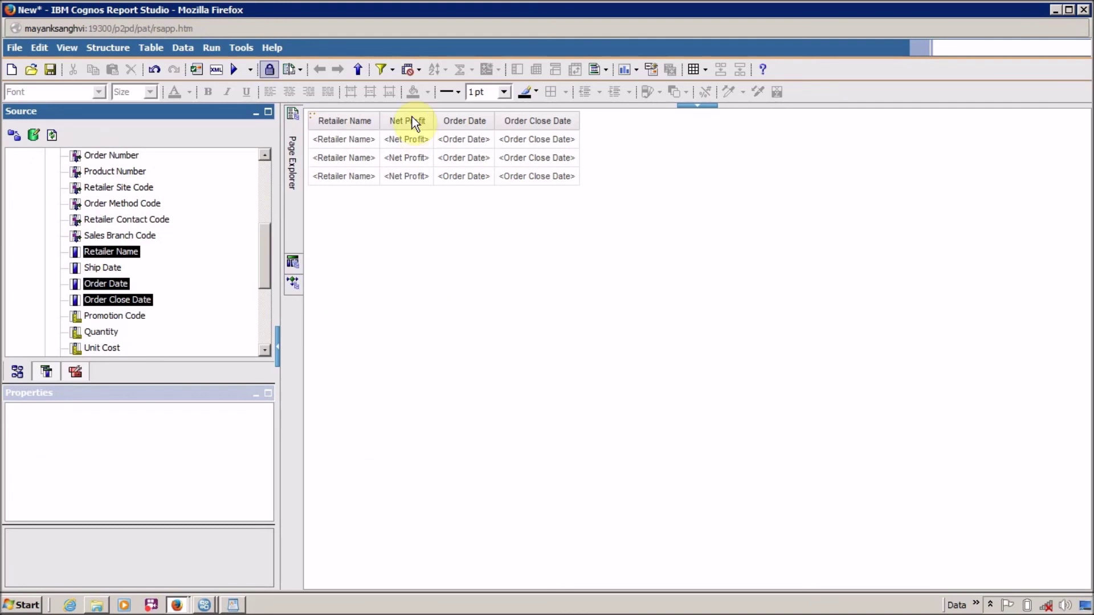
- Swap the Net Profit column for Net Profit (SA) after Order Close Date, rerun, then return to Framework Manager
left_click(412, 117)
left_click(410, 146)
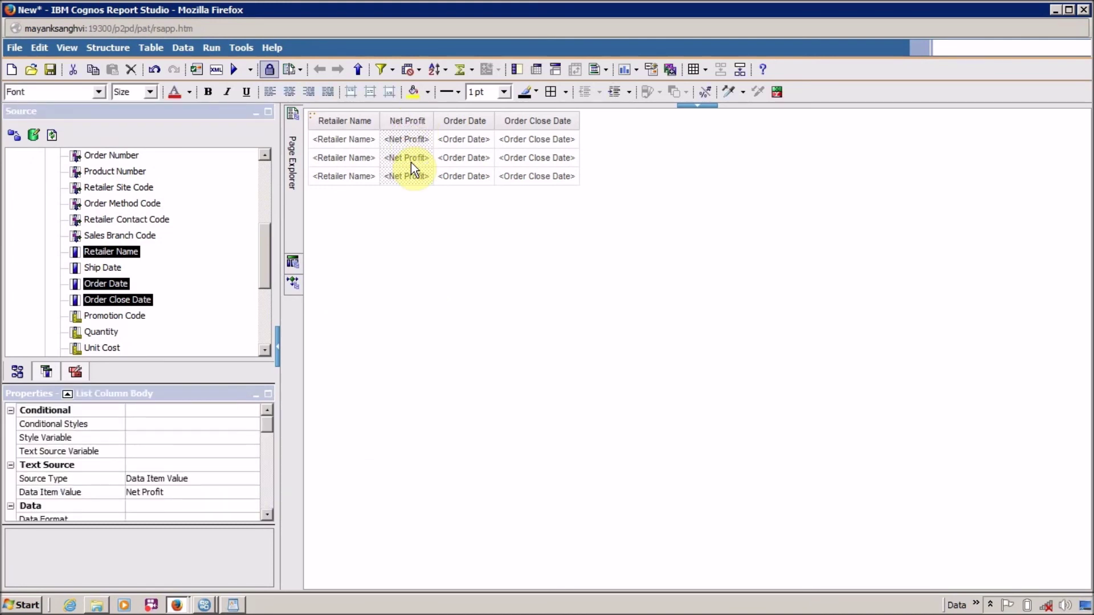
key("Delete")
left_click_drag(262, 242, 265, 319)
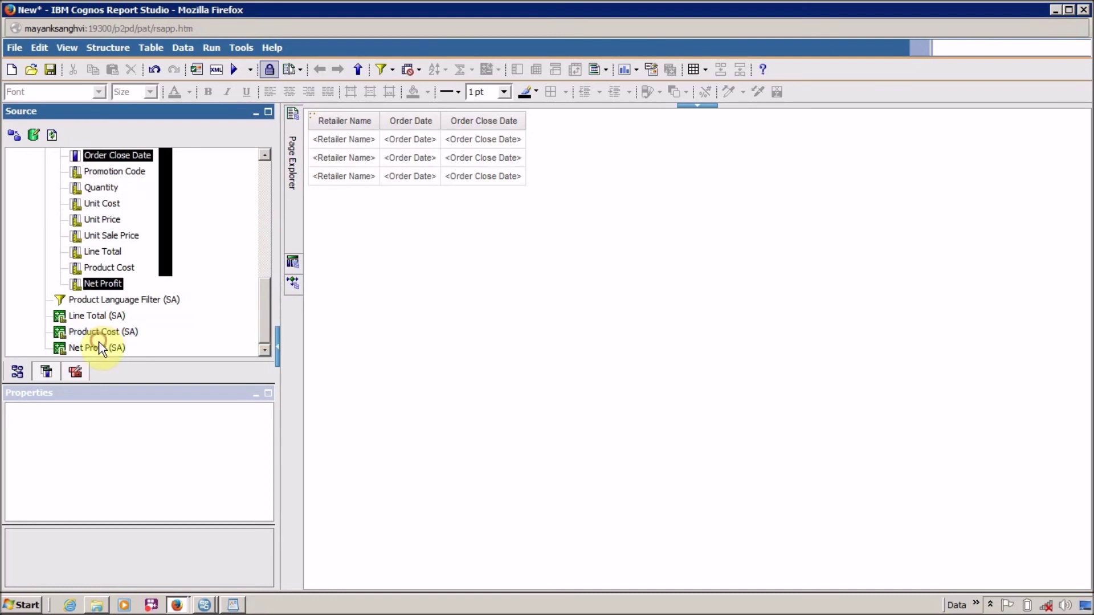
left_click_drag(77, 348, 508, 130)
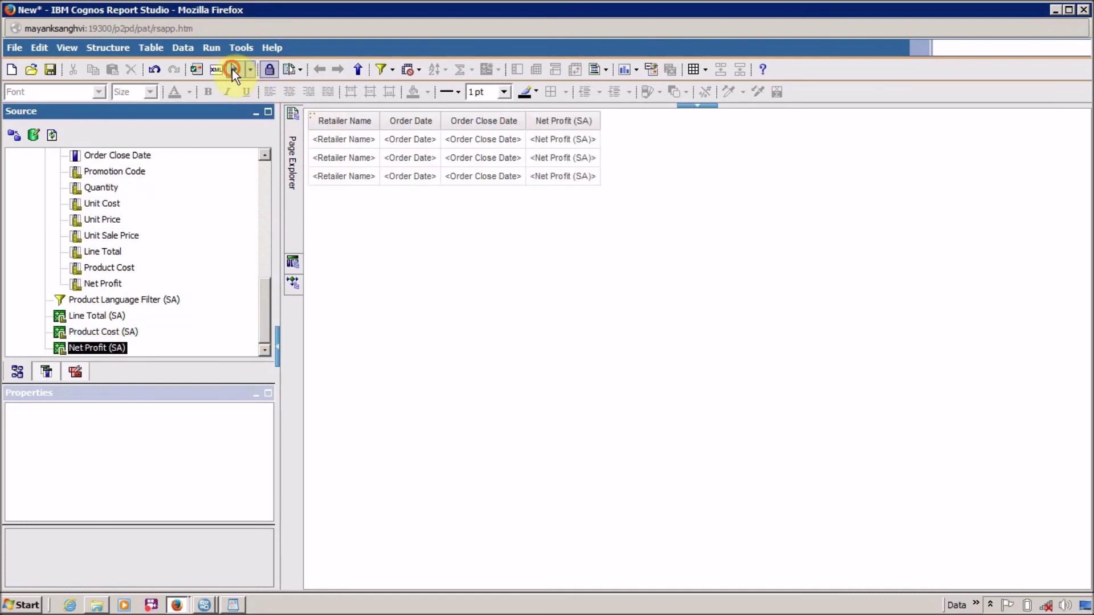
left_click(232, 69)
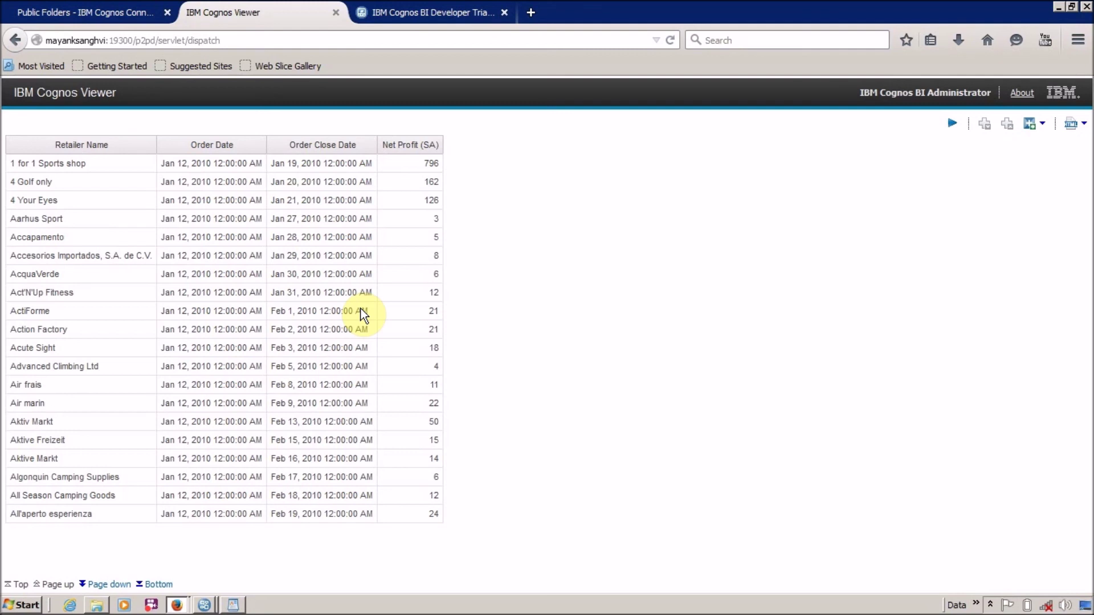
key("alt+Tab")
key("alt+Tab")
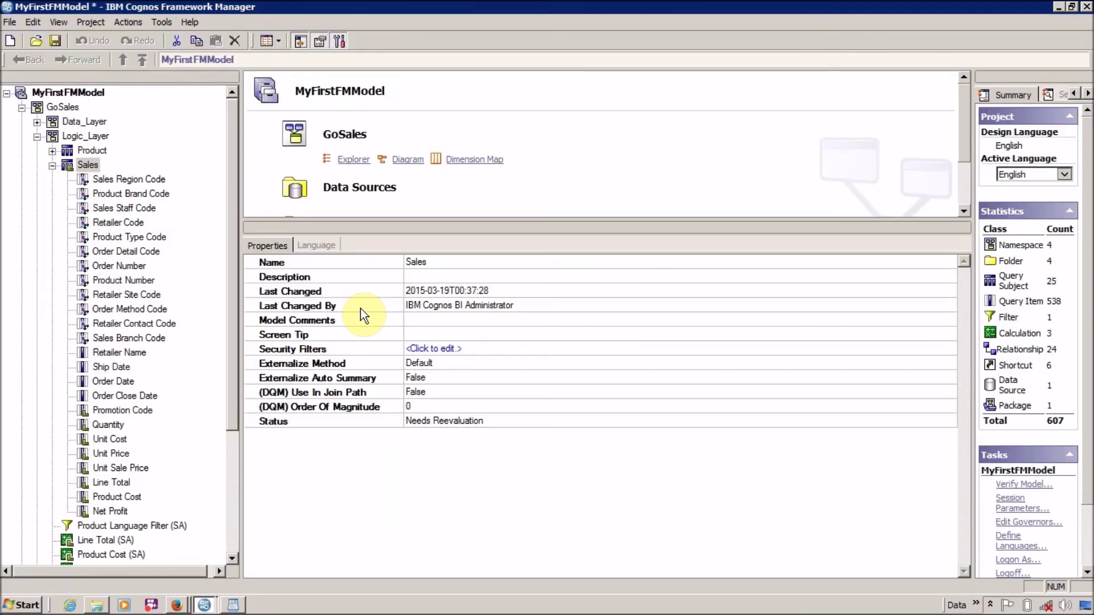
- Collapse Sales, Logic_Layer and Report in the Project Viewer tree
left_click(51, 165)
left_click(37, 137)
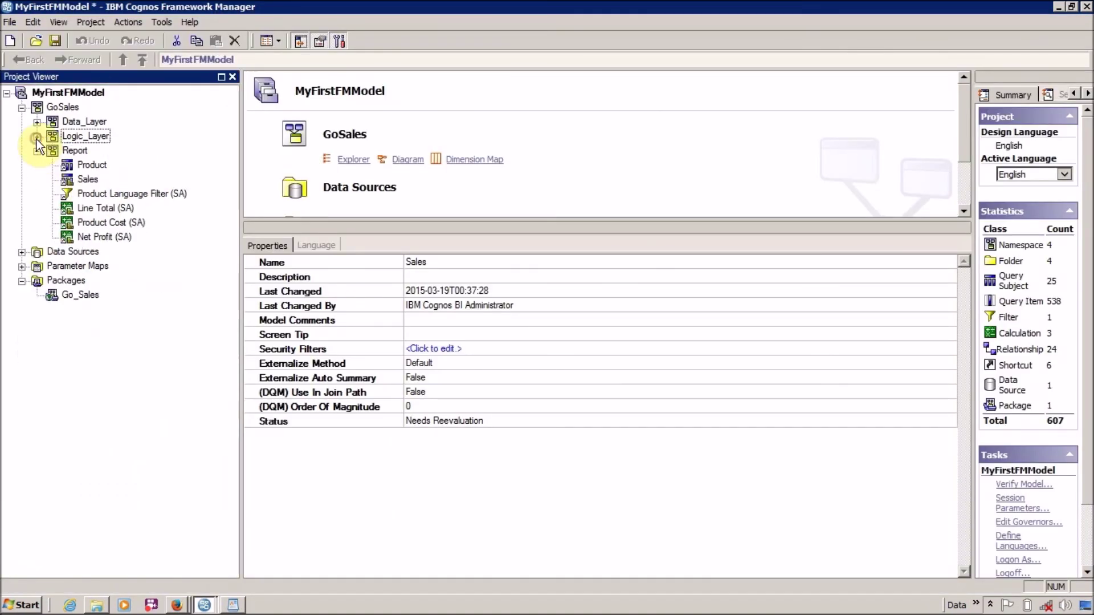
left_click(36, 151)
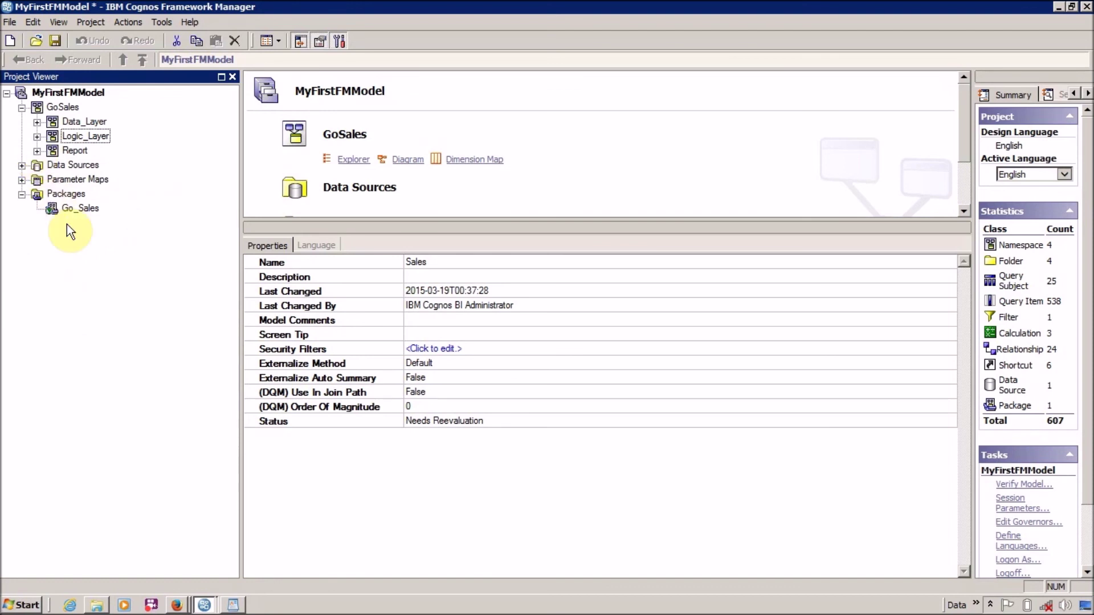